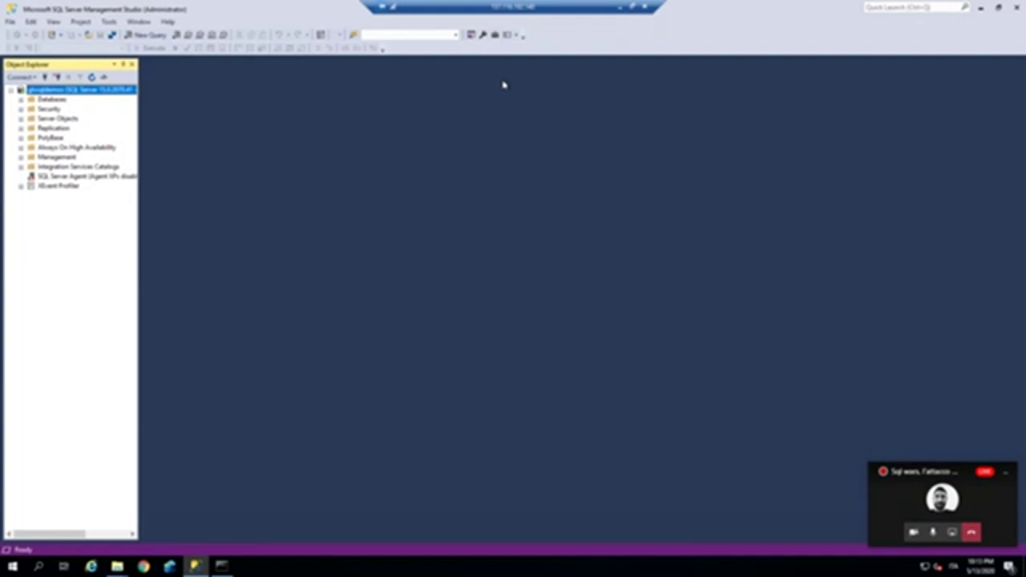
- Expand the server's databases, select StackOverflow2010, and check its data and log files in the database folder in File Explorer
left_click(20, 99)
left_click(82, 140)
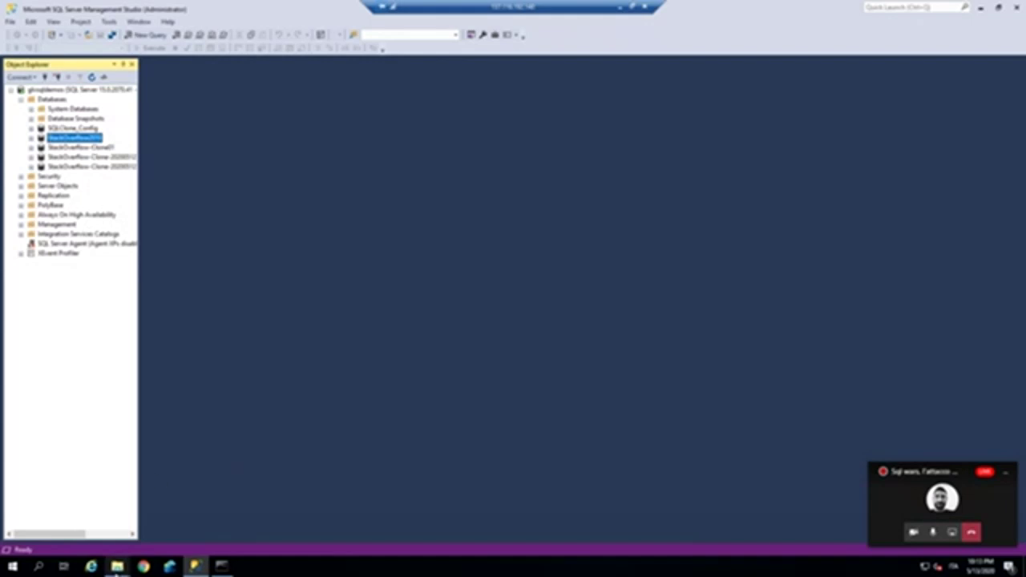
left_click(117, 565)
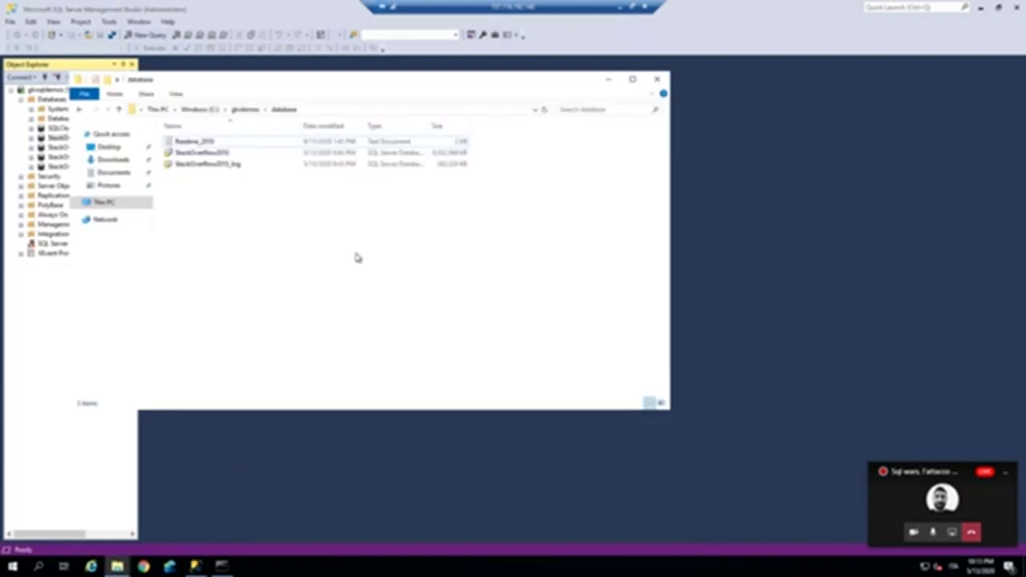
left_click_drag(357, 258, 790, 169)
left_click(790, 169)
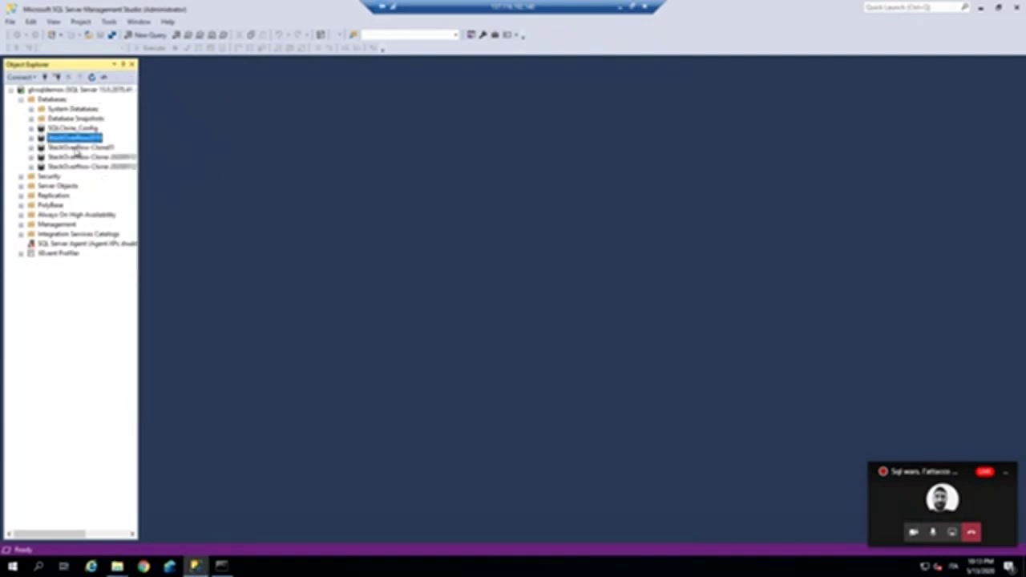
- Select the StackOverflow-Clone01 database and inspect the vhd file inside the stackoverflow-image01 folder of the fileshare
left_click(77, 148)
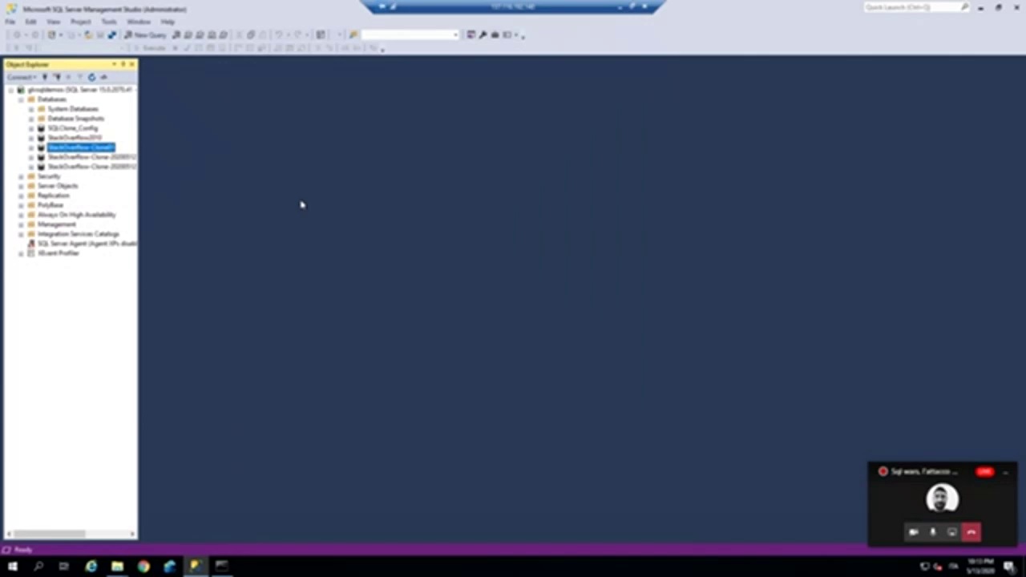
key("alt+Tab")
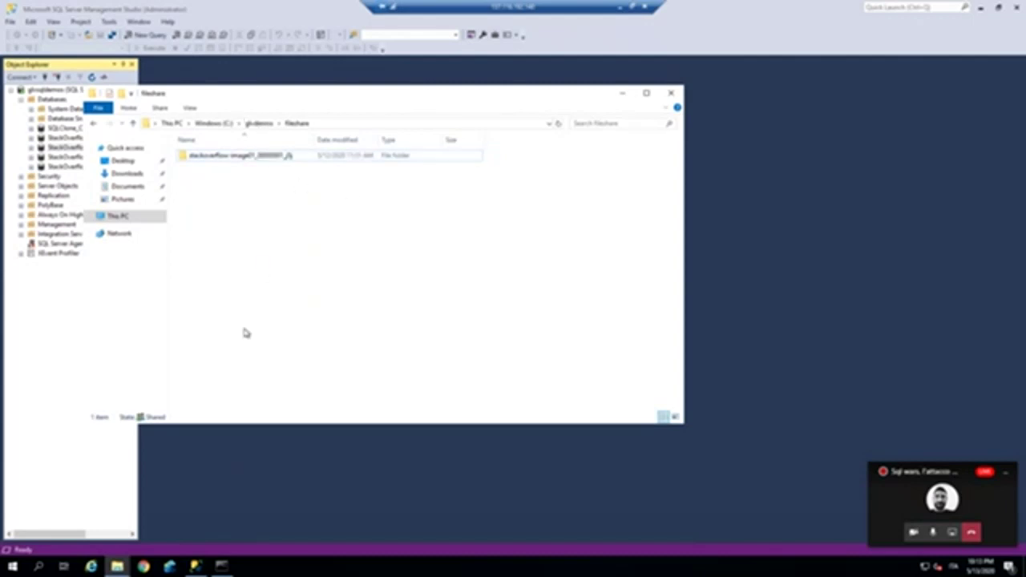
double_click(228, 162)
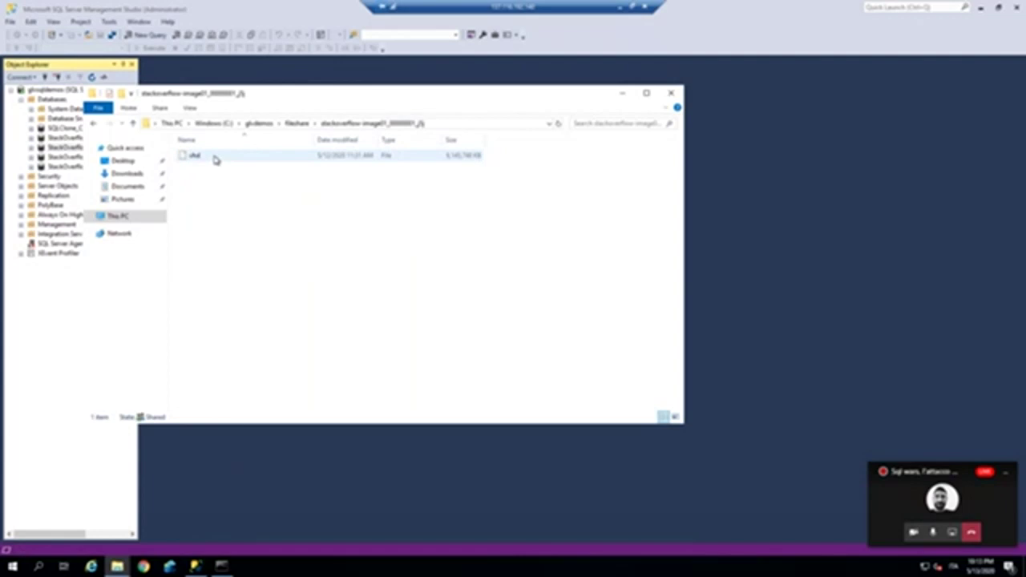
left_click(214, 159)
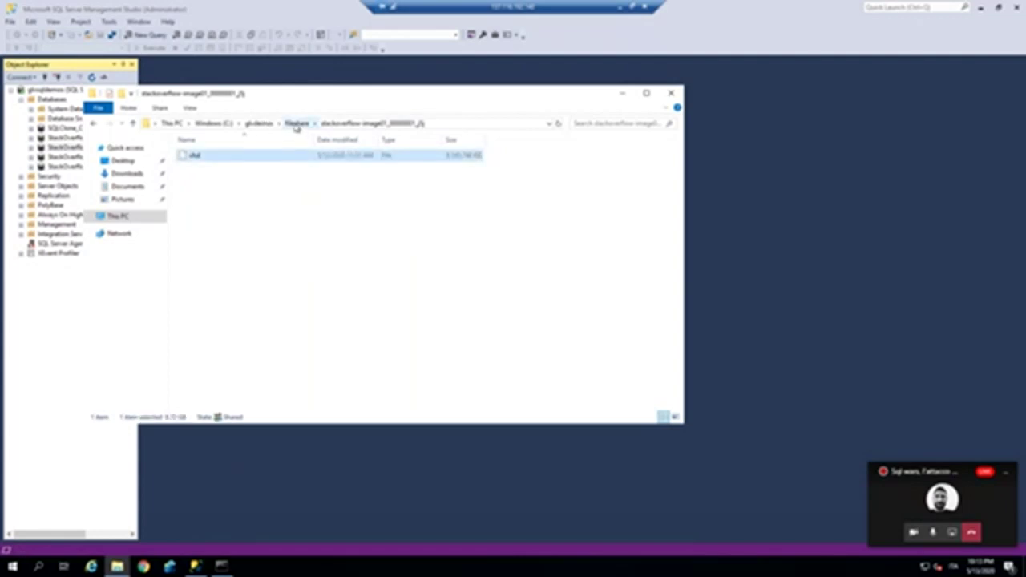
left_click(733, 151)
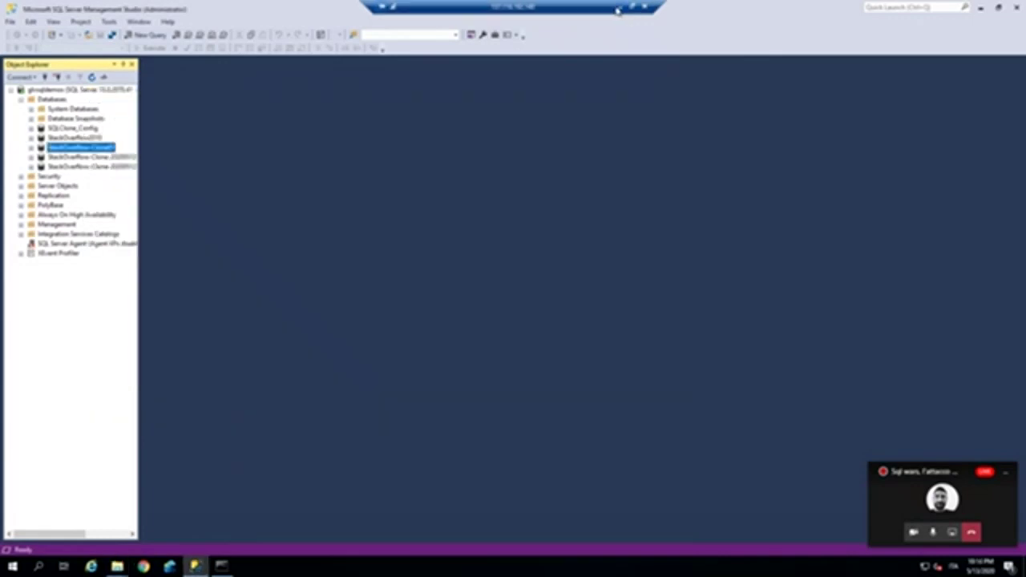
- Switch to SQL Clone in the local browser and set the new image's source to StackOverflow2010 on the glvsqldemos SQL Server instance
left_click(617, 9)
left_click(465, 346)
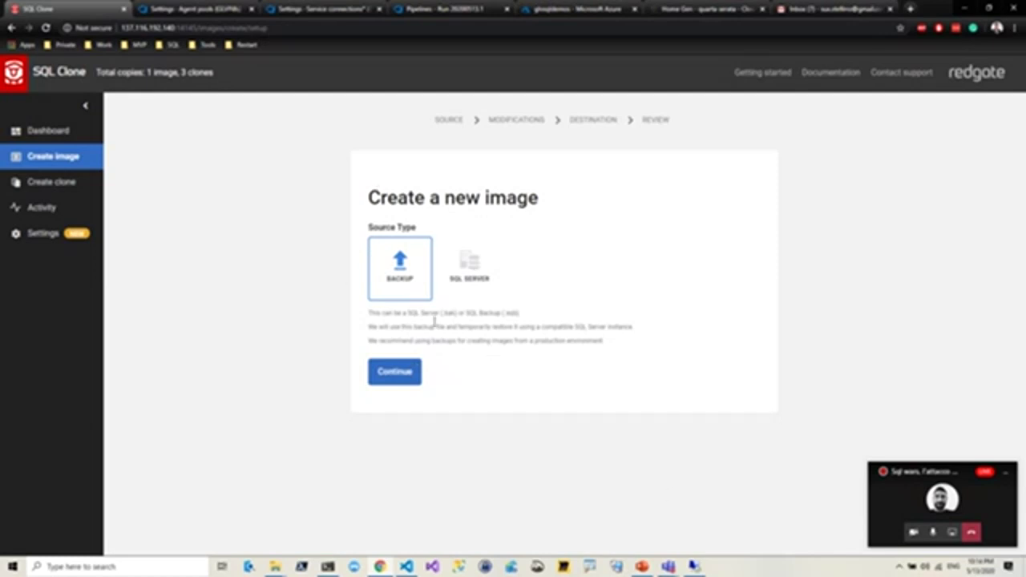
left_click(390, 370)
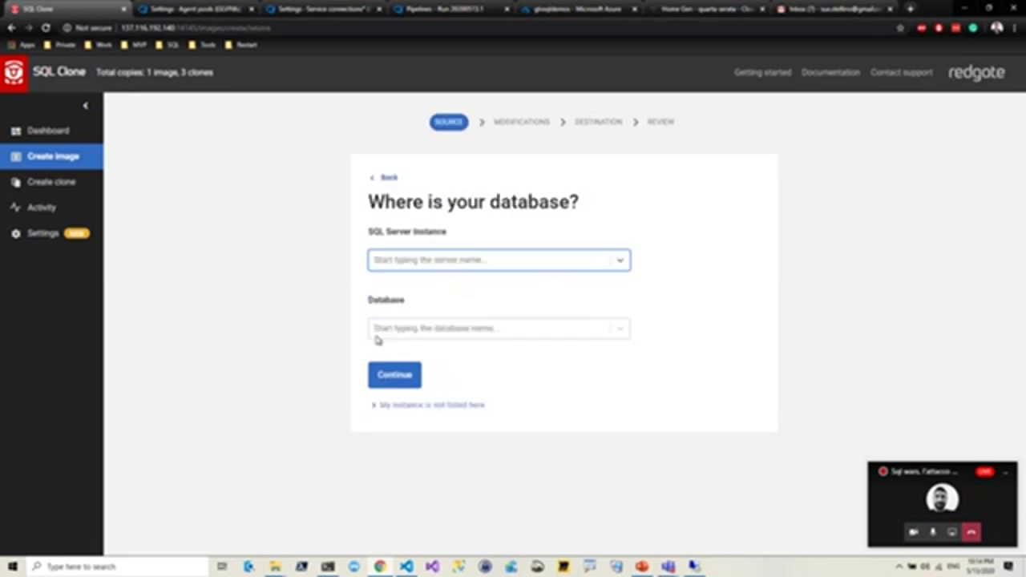
left_click(501, 260)
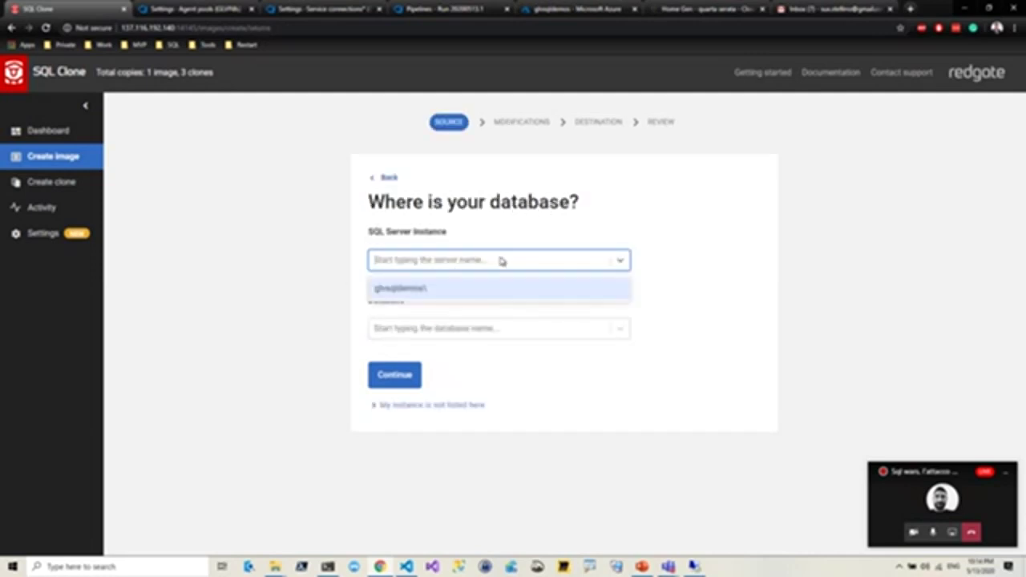
left_click(427, 290)
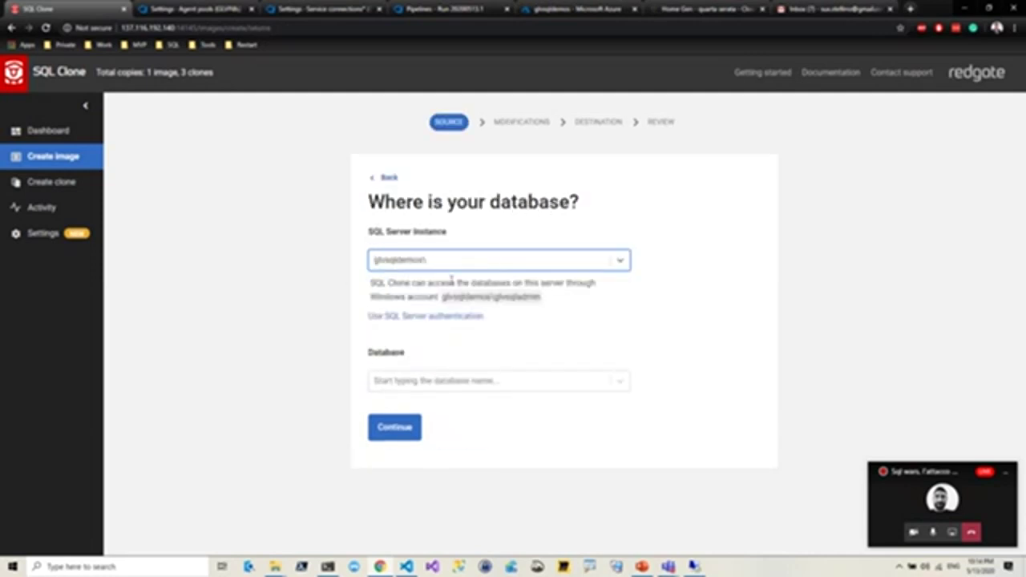
left_click(616, 380)
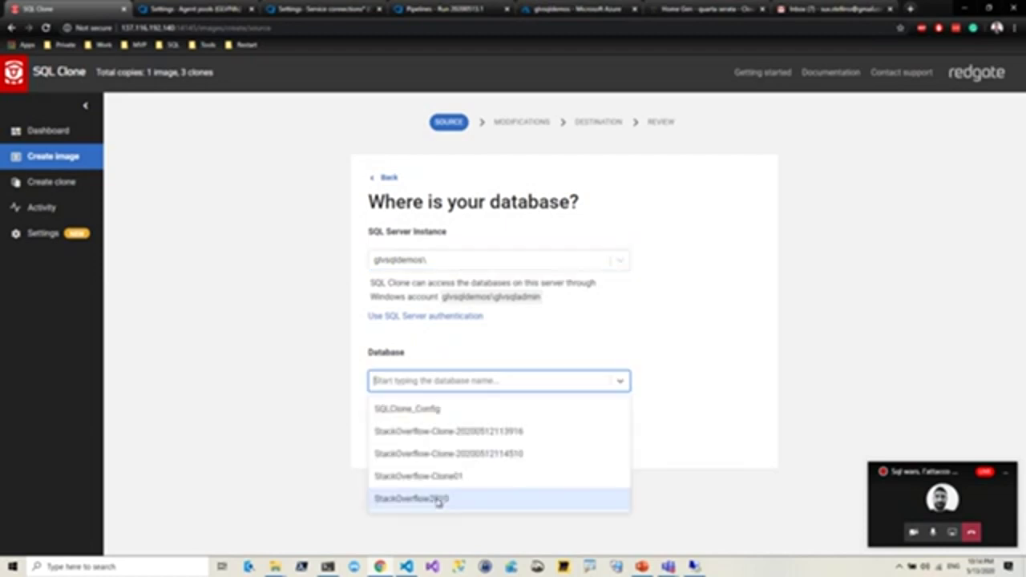
left_click(439, 498)
left_click(406, 429)
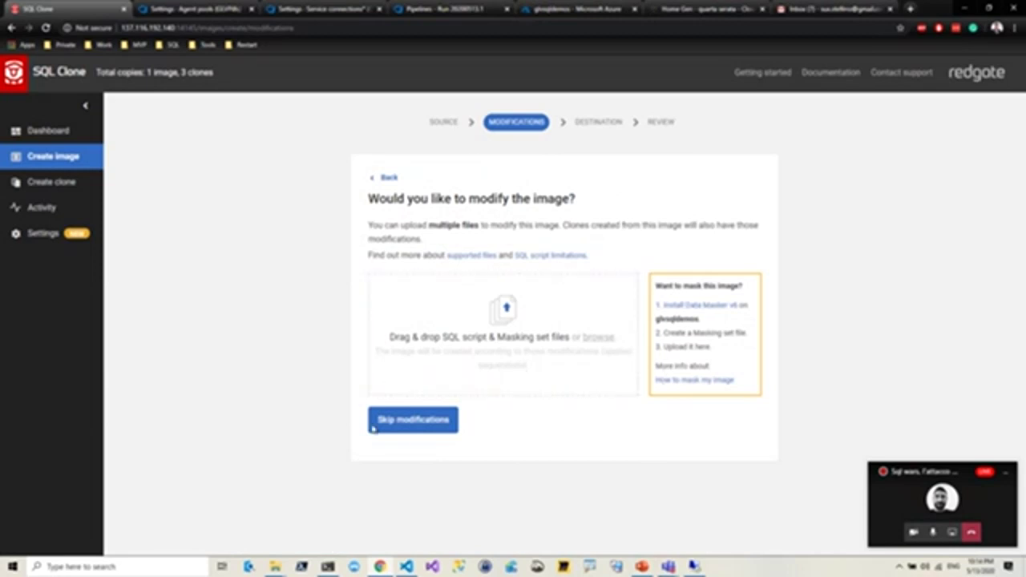
- Skip the image modifications and set the image destination to \\glvsqldemos\fileshare, continuing to the review stage
left_click(423, 425)
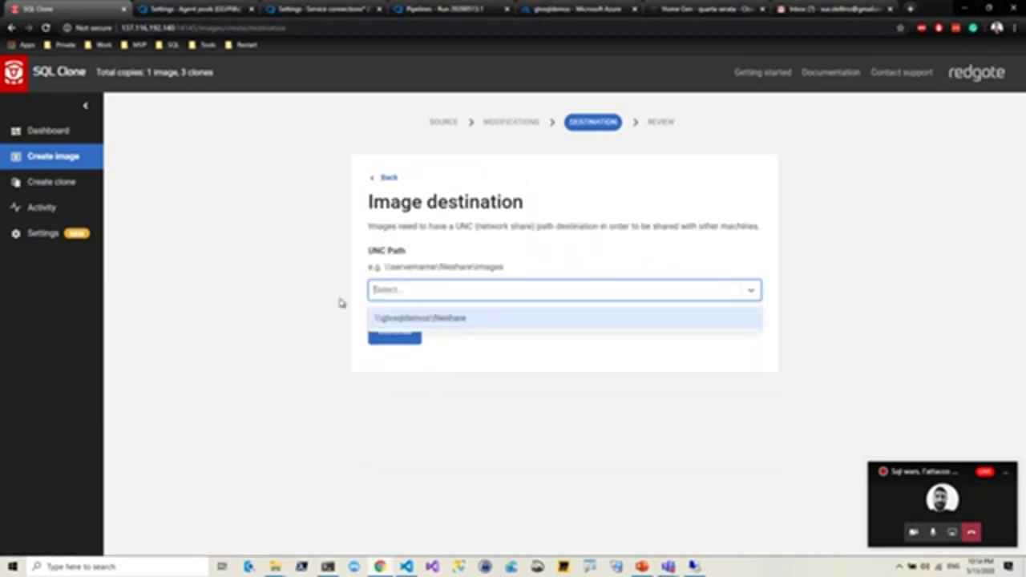
left_click(484, 316)
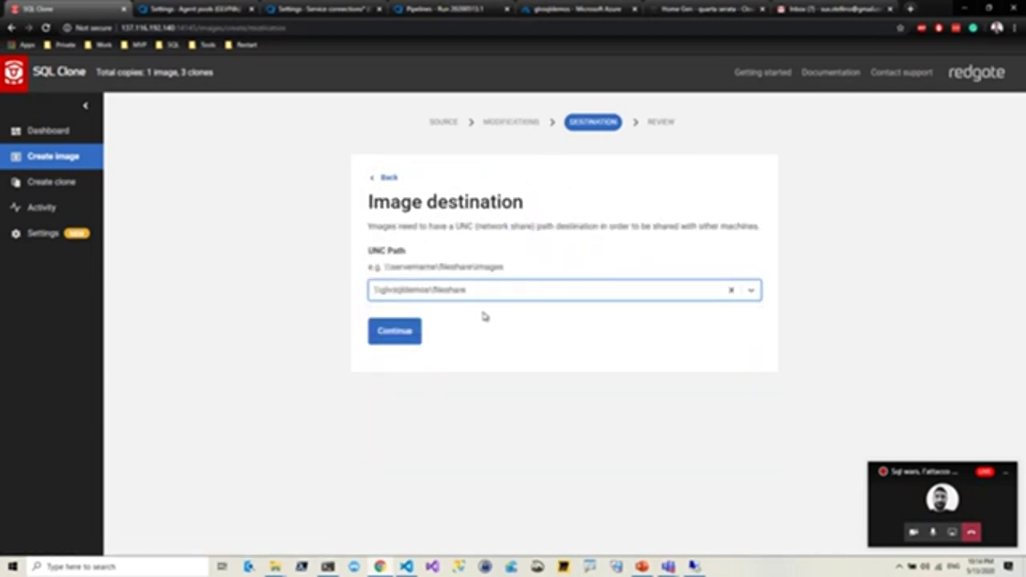
left_click(401, 333)
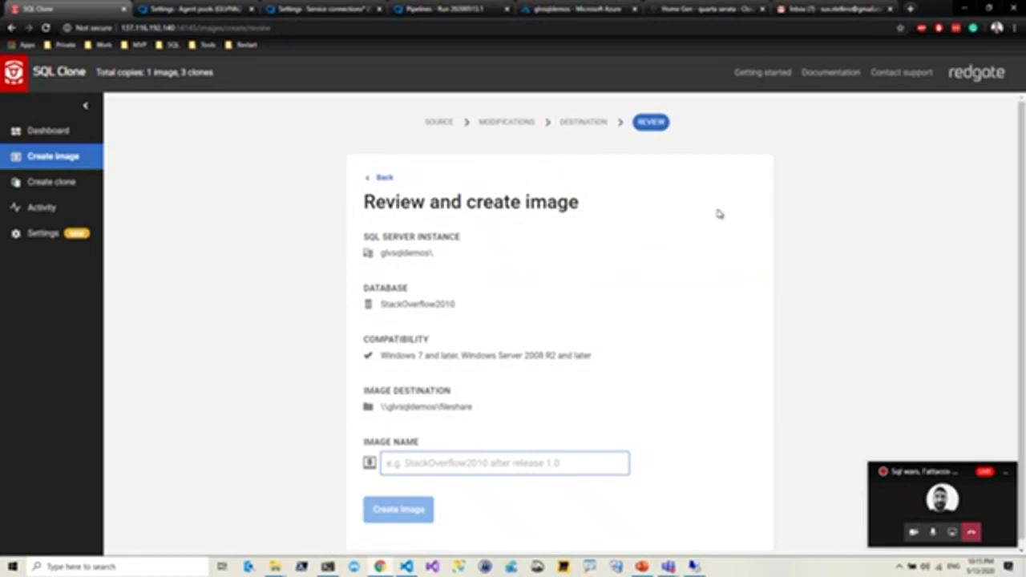
- Configure a new clone of StackOverflow-Image01 on the glvsqldemos instance without modifications, up to the review stage
left_click(35, 183)
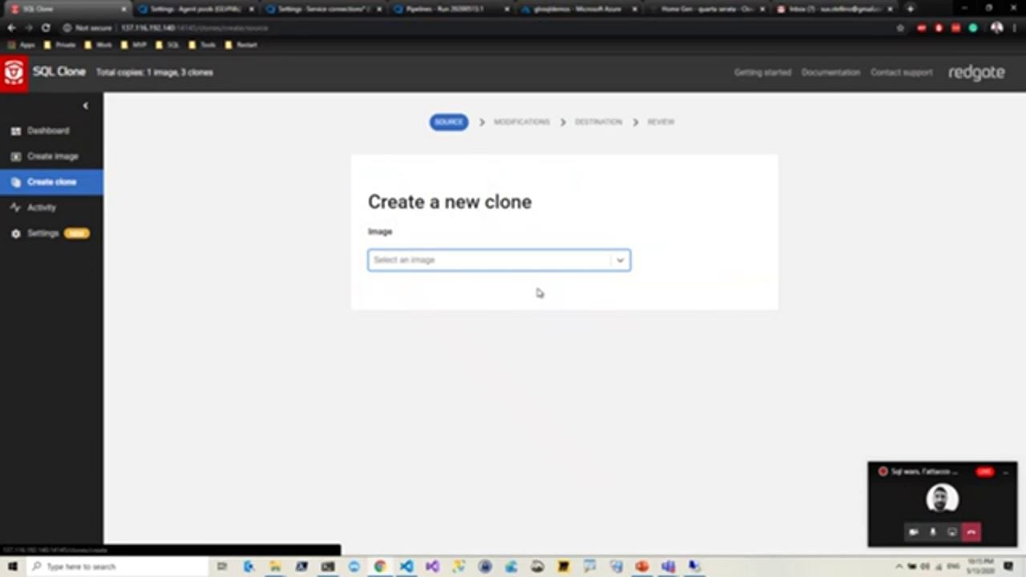
left_click(389, 312)
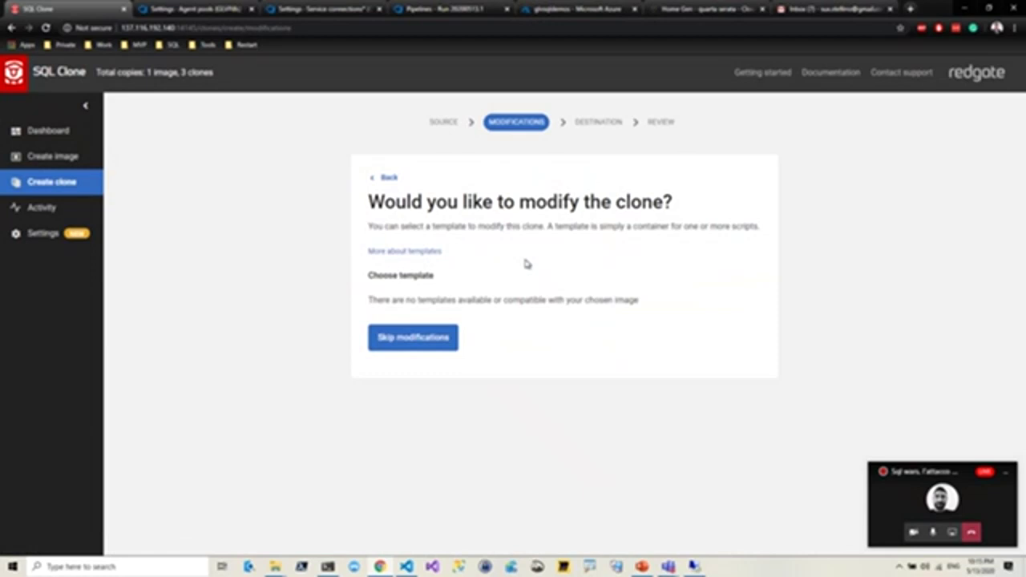
left_click(426, 339)
left_click(621, 261)
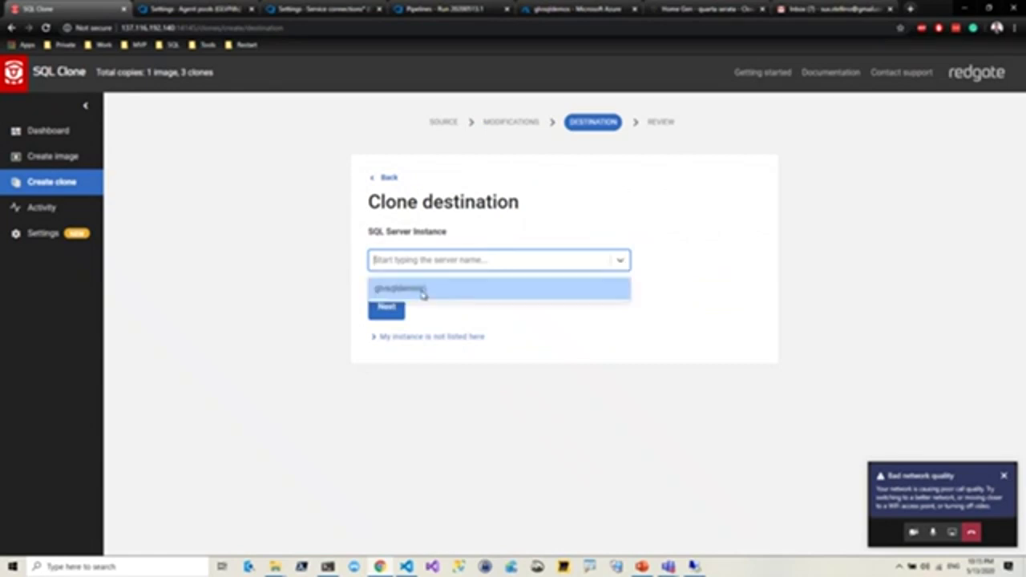
left_click(423, 292)
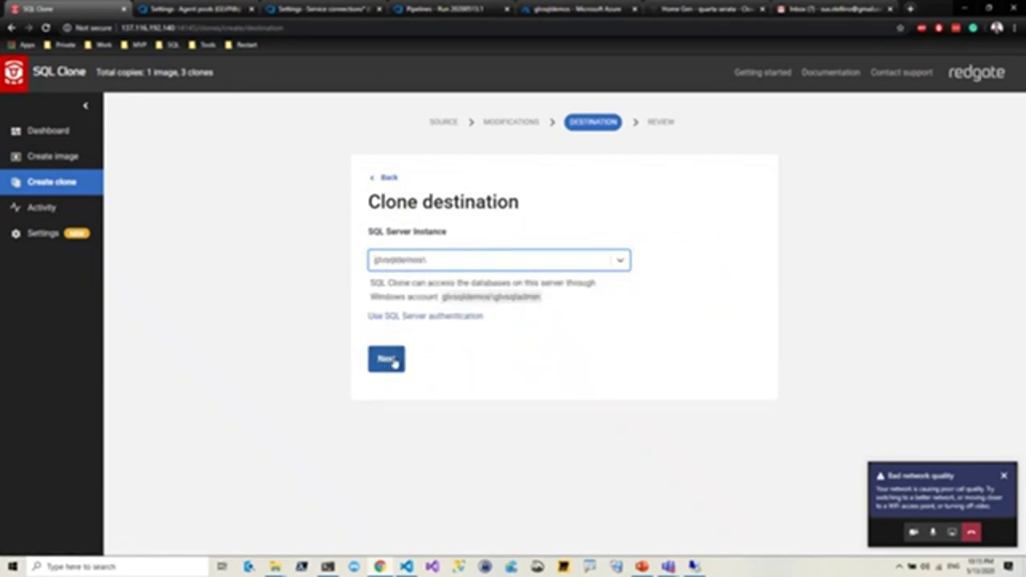
left_click(386, 359)
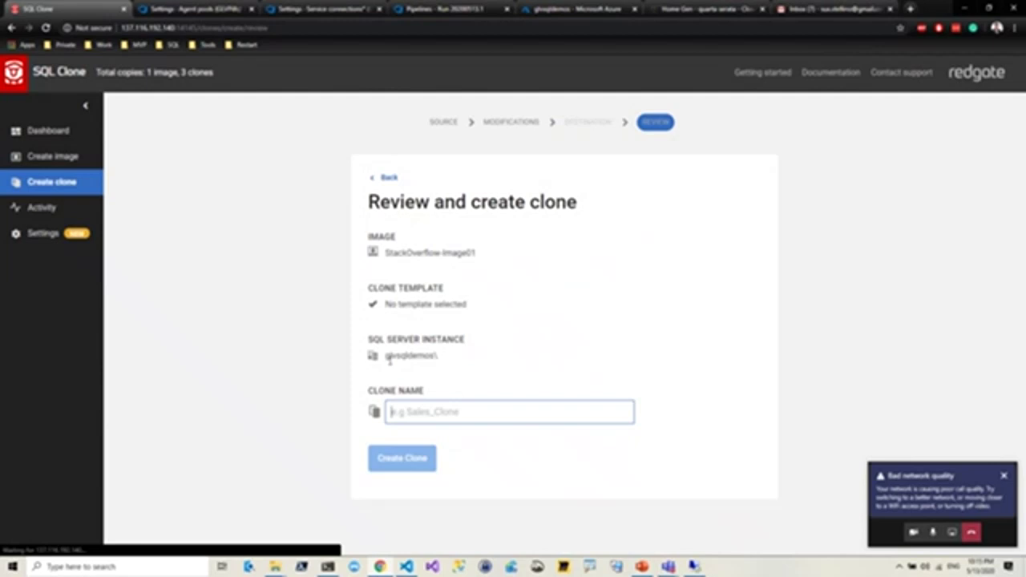
left_click(571, 326)
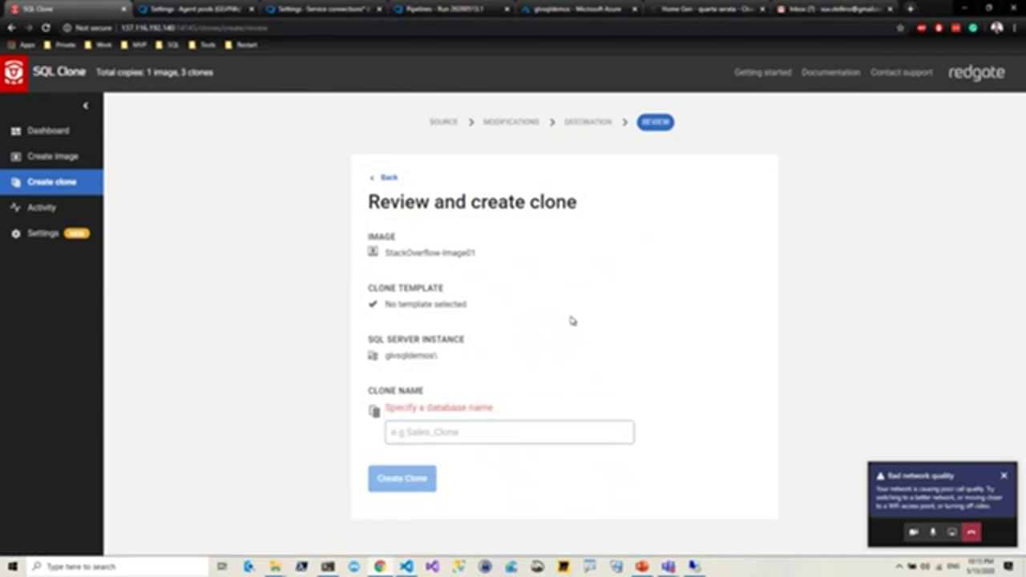
- Switch back to the remote SQL Server Management Studio session and view the database file paths in StackOverflow-Clone01's properties
left_click(696, 564)
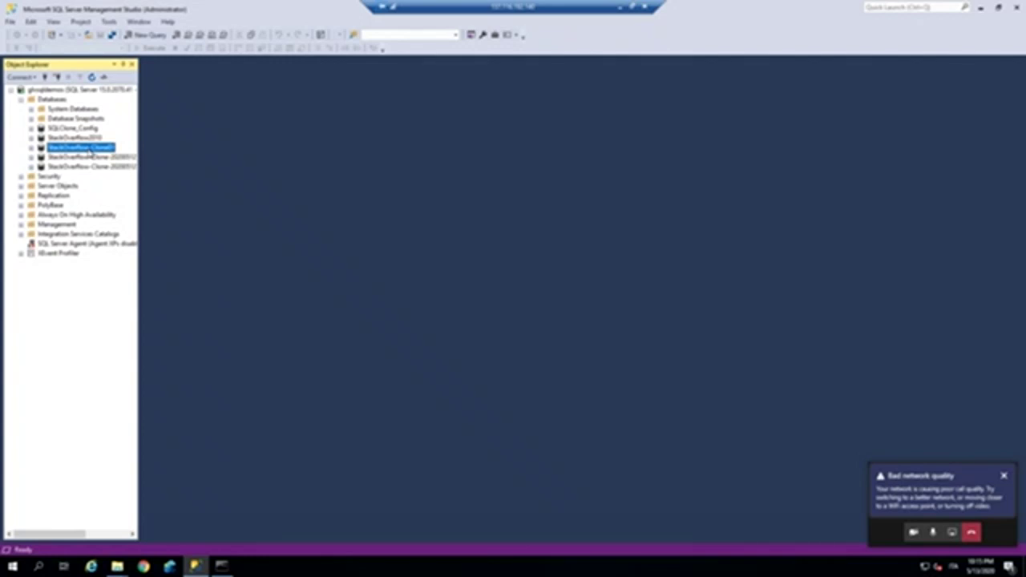
right_click(90, 151)
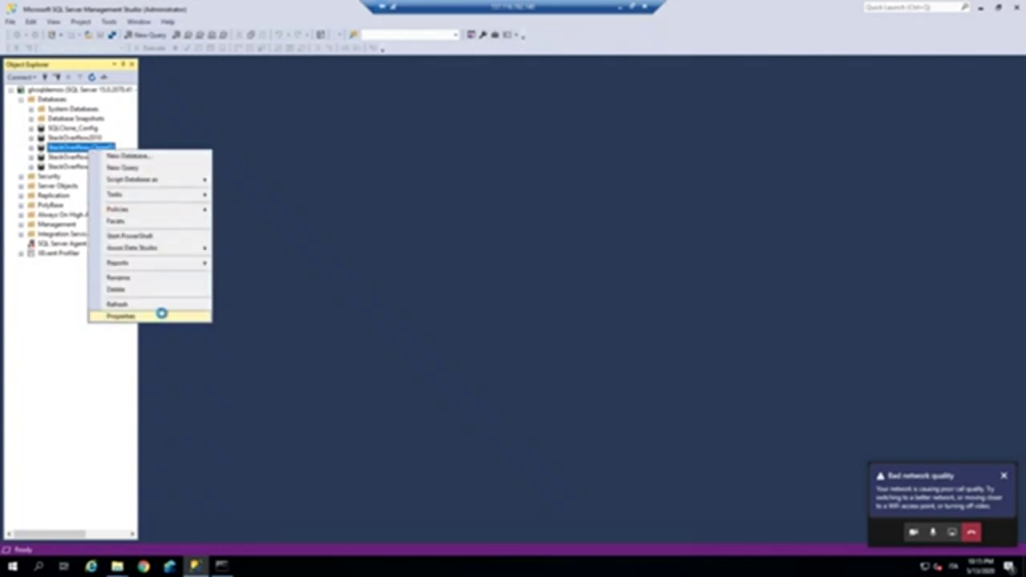
left_click(160, 316)
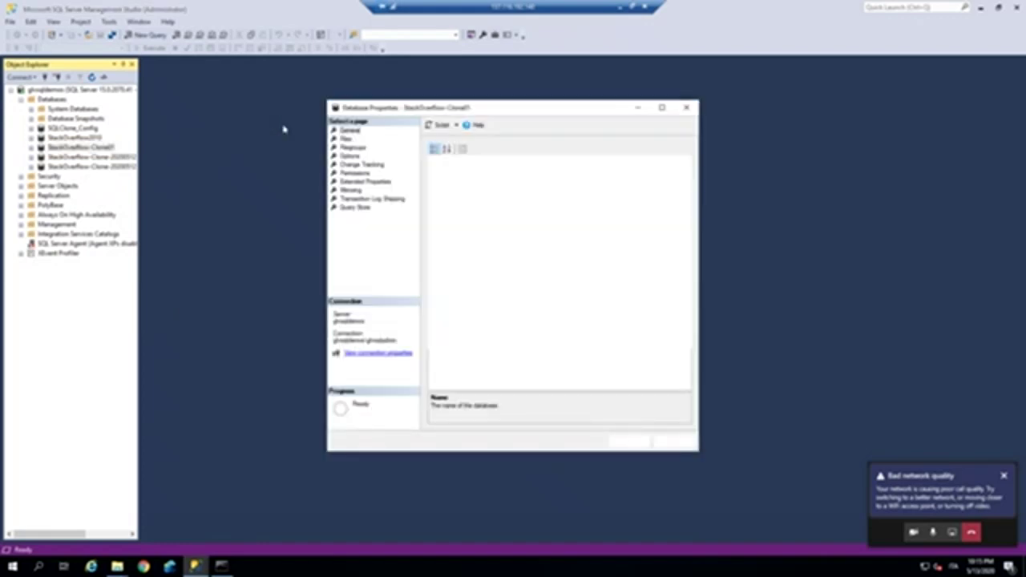
left_click(346, 138)
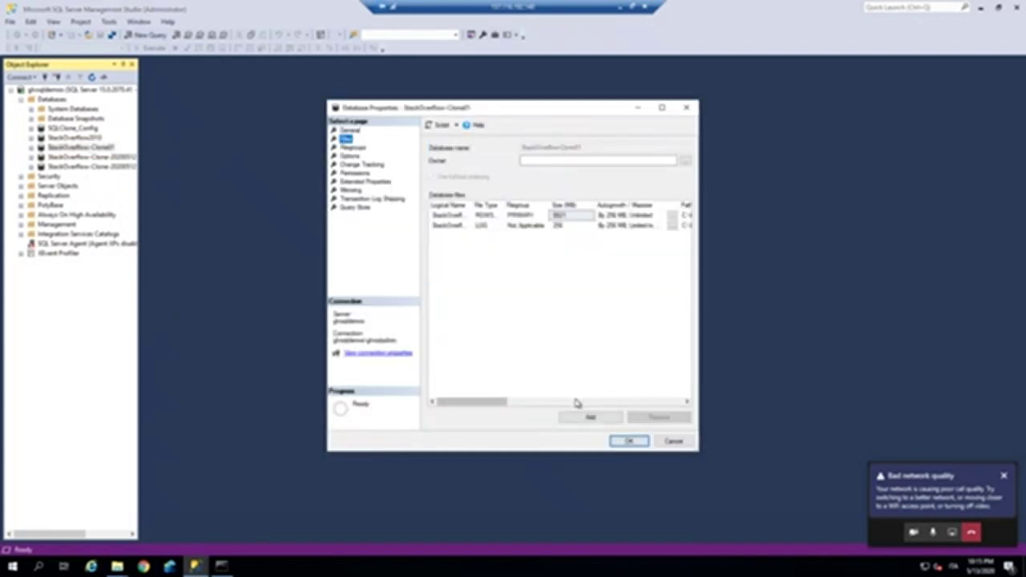
left_click(575, 403)
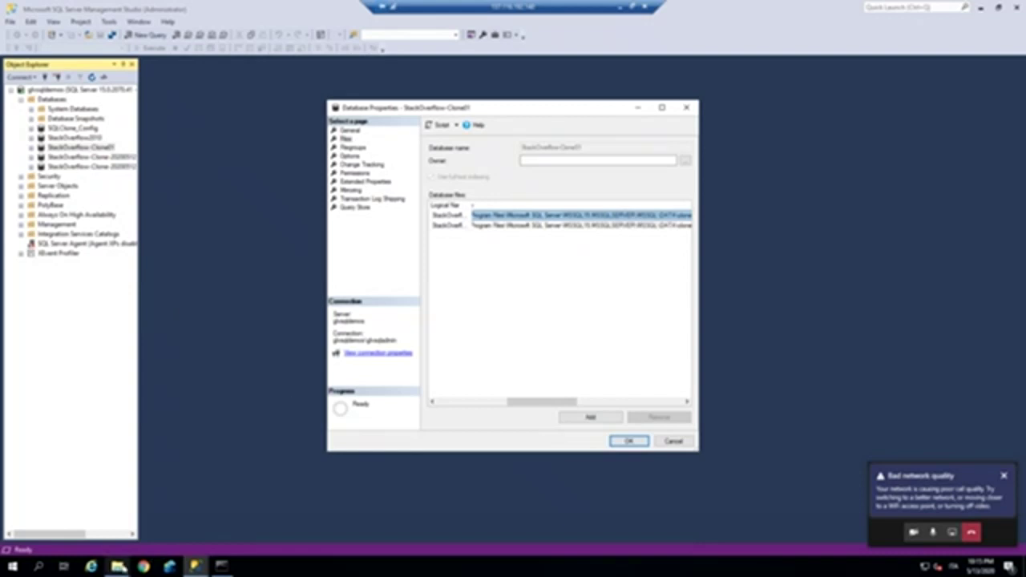
- Open a new File Explorer window at the Data folder holding StackOverflow-Clone01's database files
mouse_move(117, 567)
left_click(57, 513)
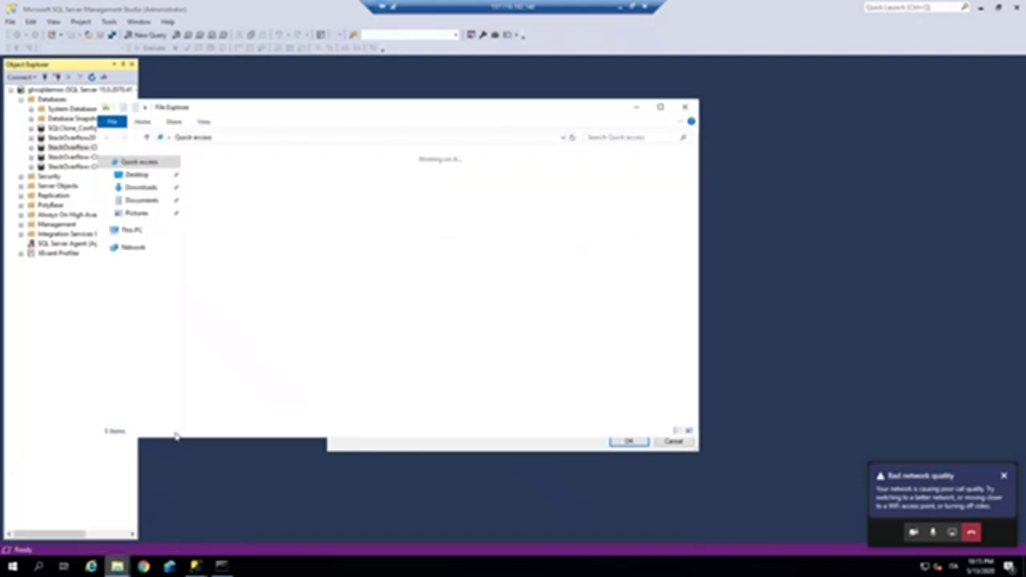
left_click(247, 137)
key("ctrl+v")
key("Return")
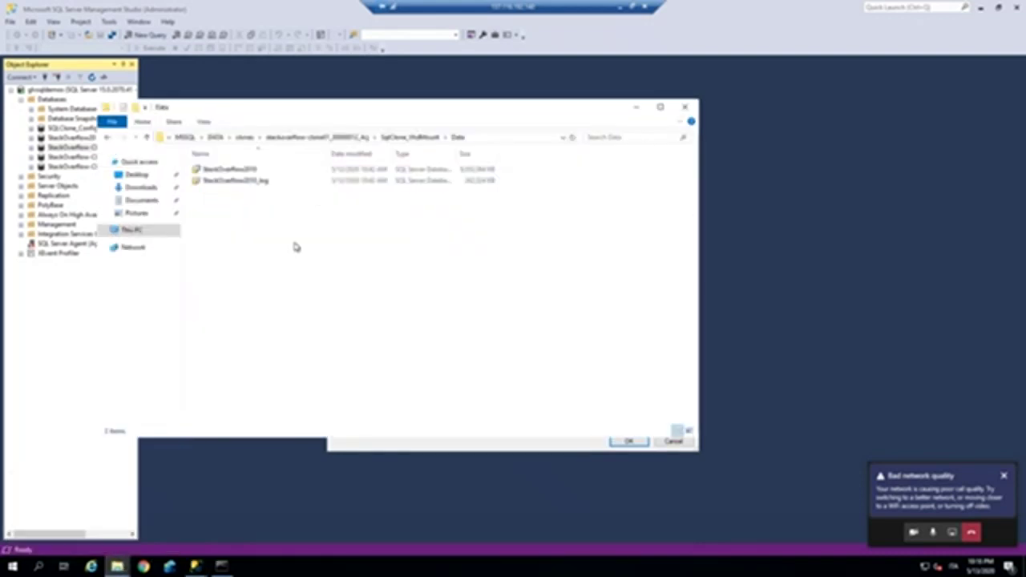
- Go up to the stackoverflow-clone01 folder and inspect its SqlClone_VhdMount folder and disk image file
left_click(412, 143)
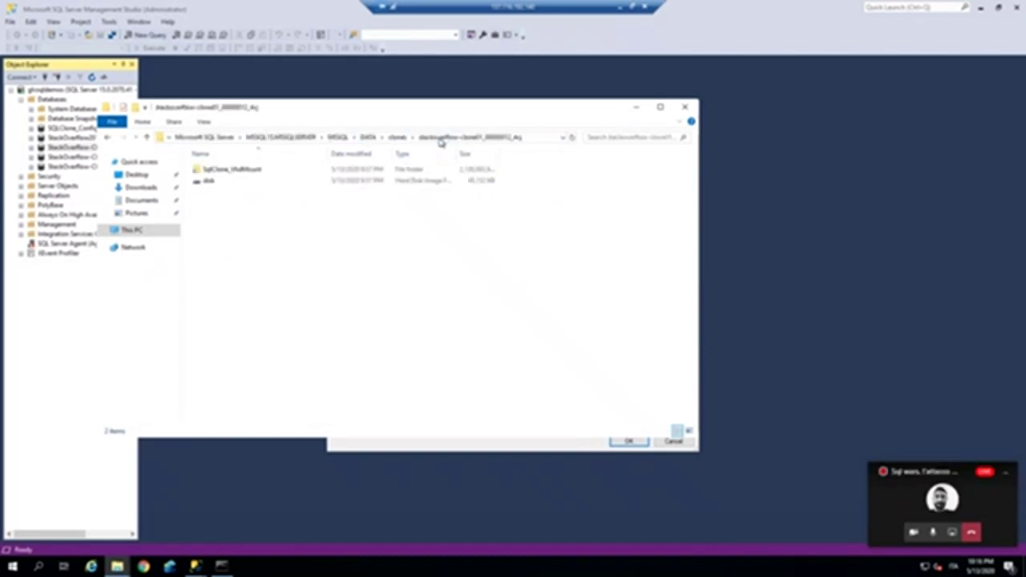
left_click(235, 171)
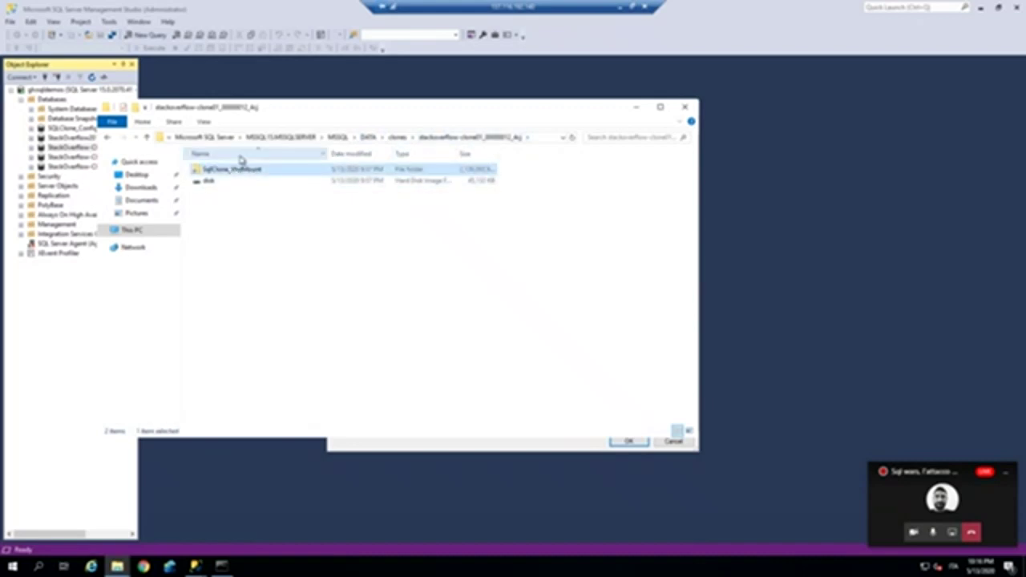
left_click(210, 182)
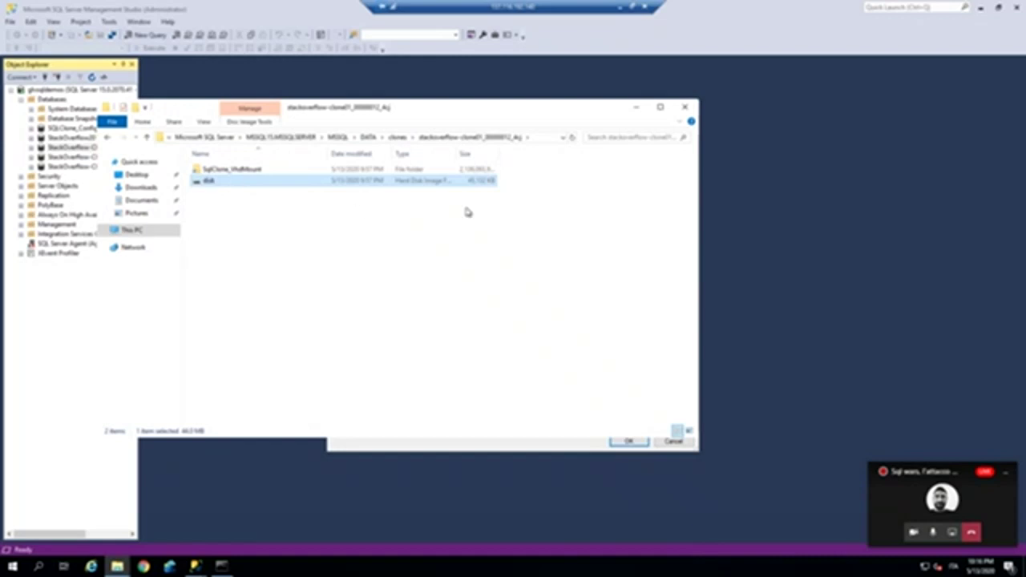
- Go up to the DATA folder and check the properties of the clones folder for its size on disk
left_click(367, 138)
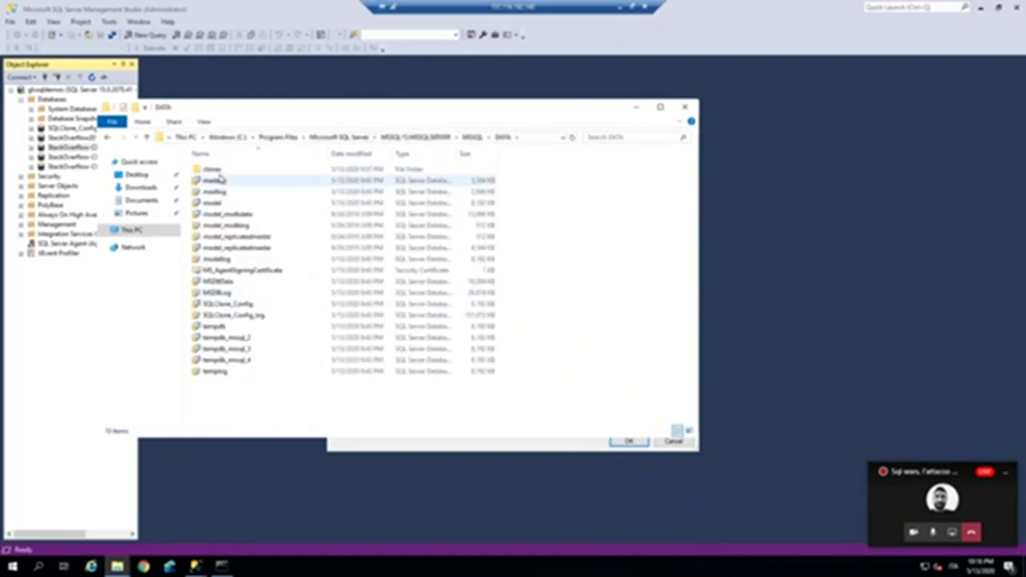
left_click(213, 170)
right_click(218, 174)
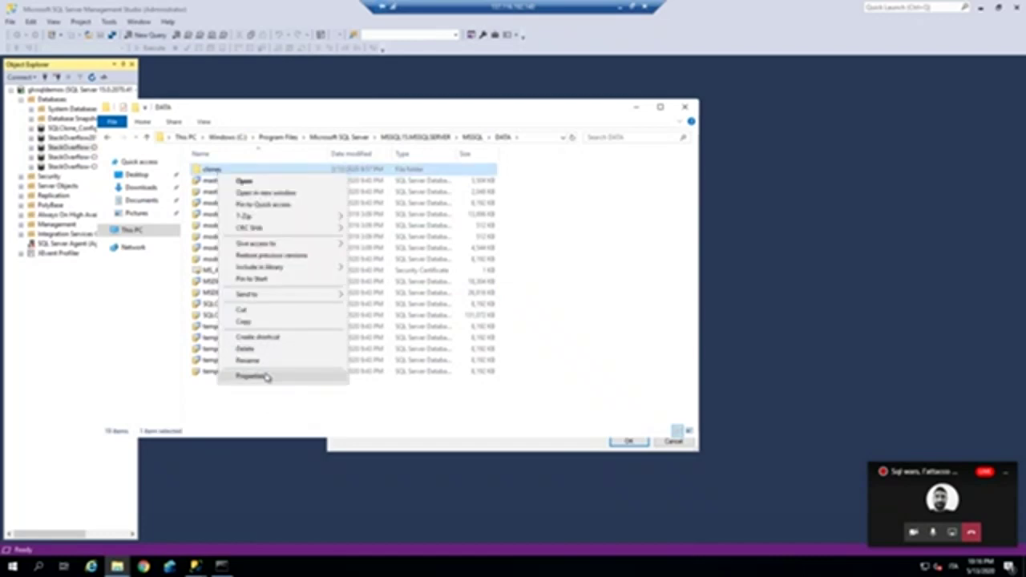
left_click(251, 376)
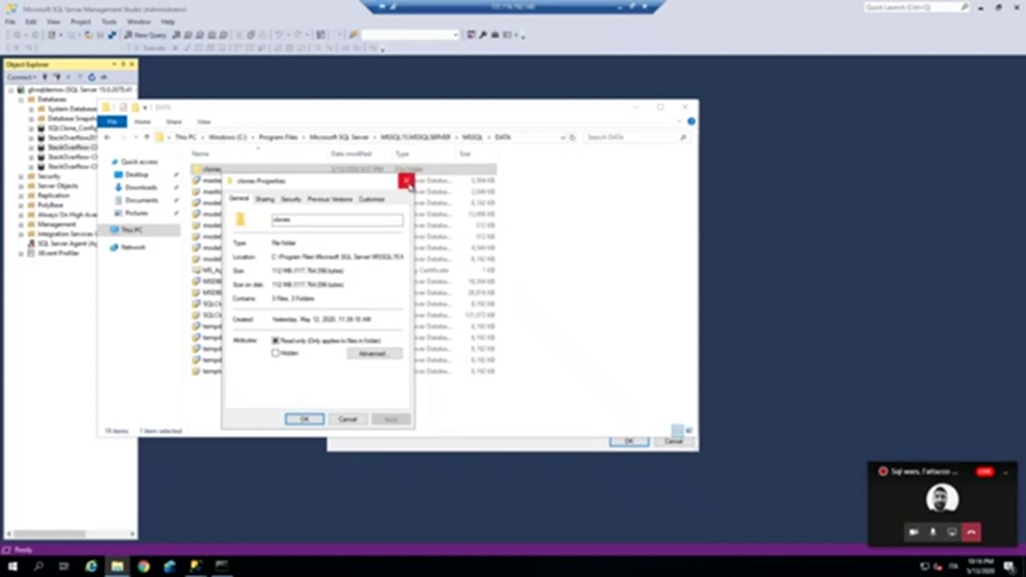
left_click(406, 181)
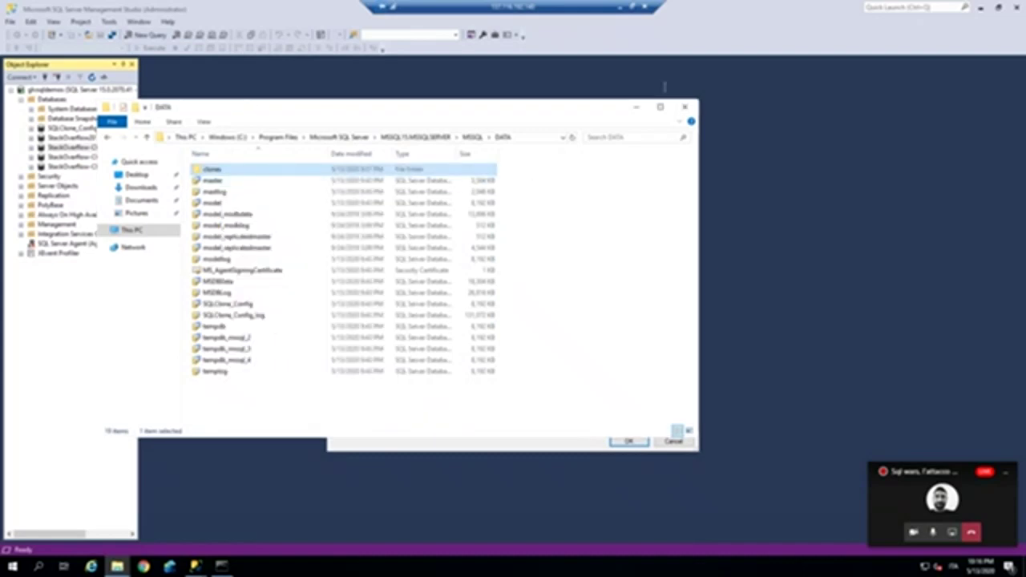
- View the SQLCloneAgent pool's agents in Azure DevOps, and bring up the agent's console window in the remote session
left_click(618, 7)
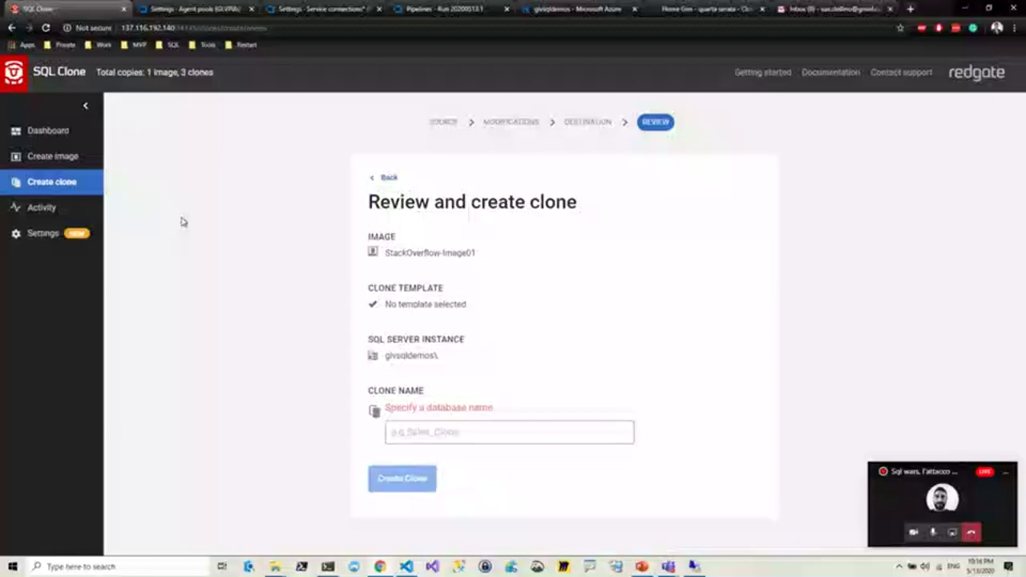
left_click(196, 10)
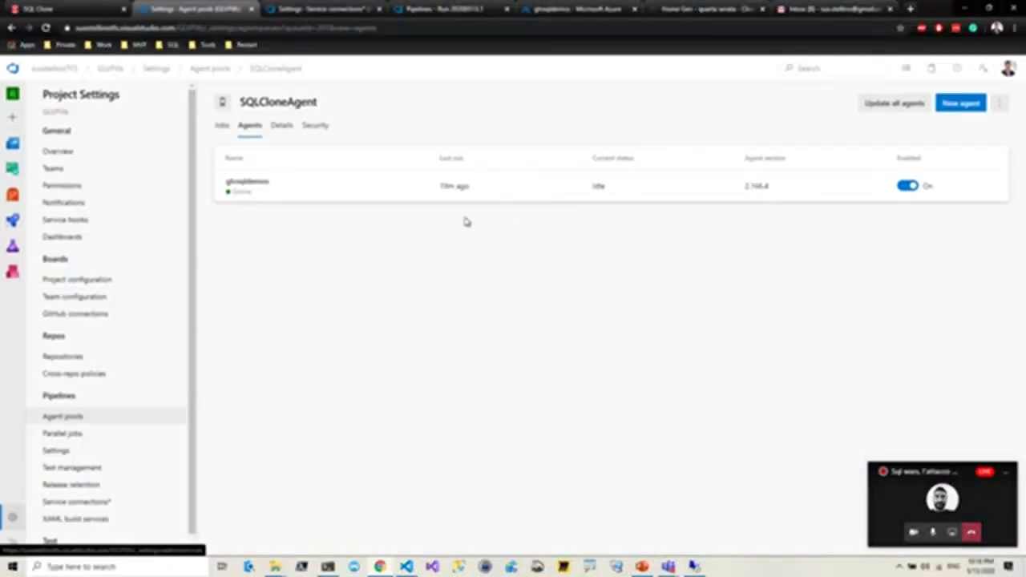
left_click(695, 566)
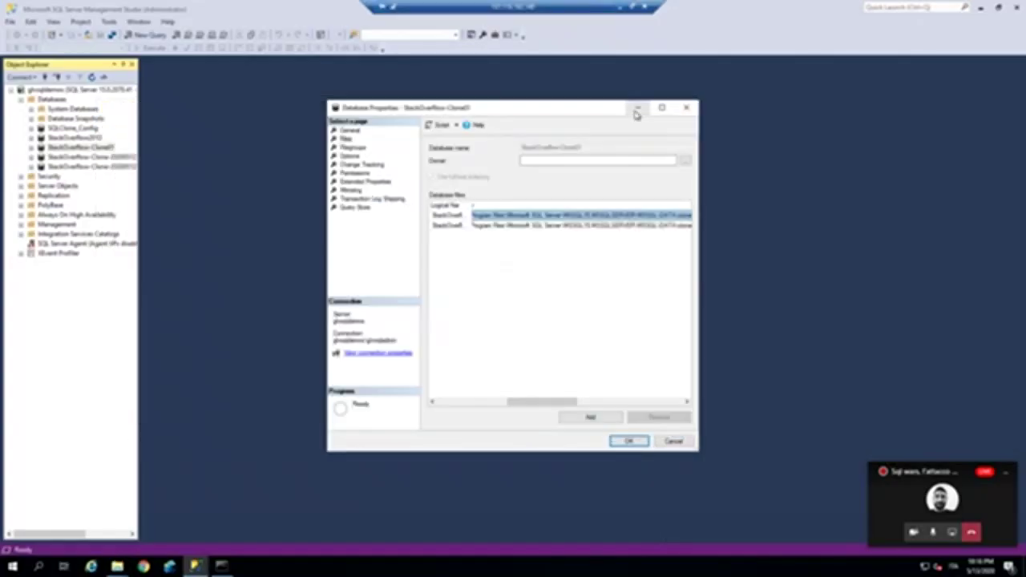
left_click(637, 109)
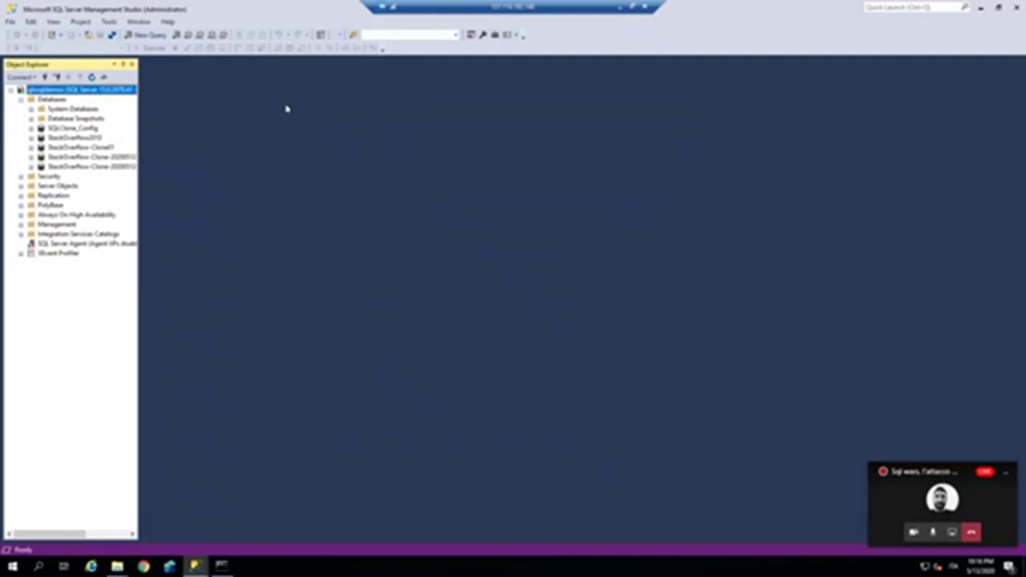
key("alt+Tab")
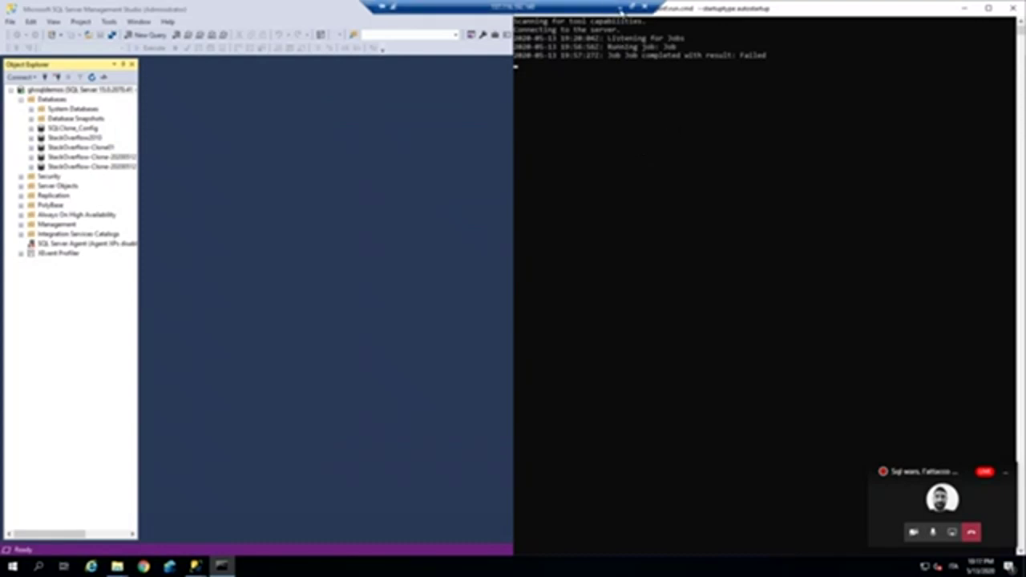
- Return to the browser and compare the SQL Clone Server 01 connection's server URL with the glvsqldemos virtual machine's public IP in Azure
left_click(620, 8)
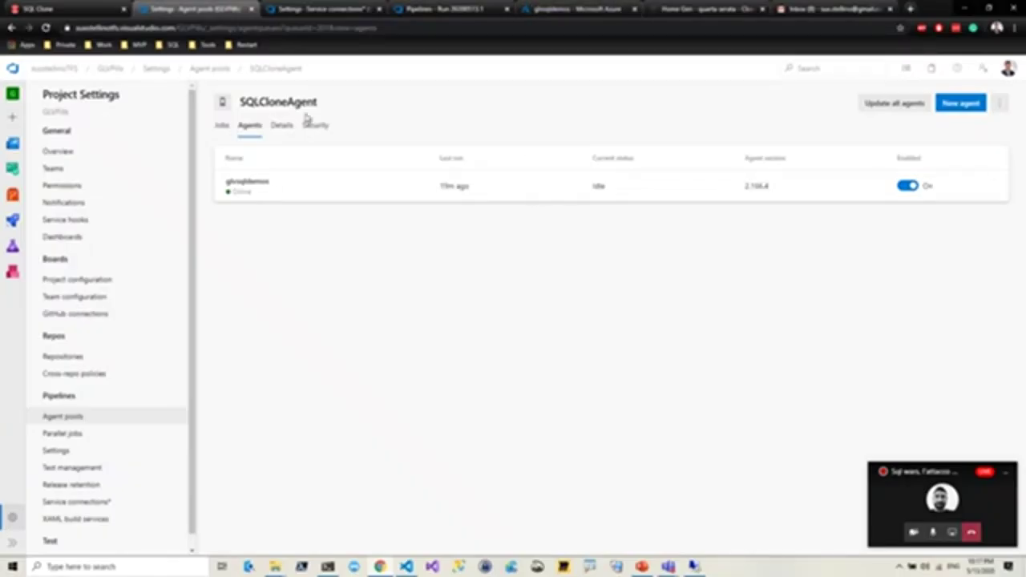
mouse_move(7, 221)
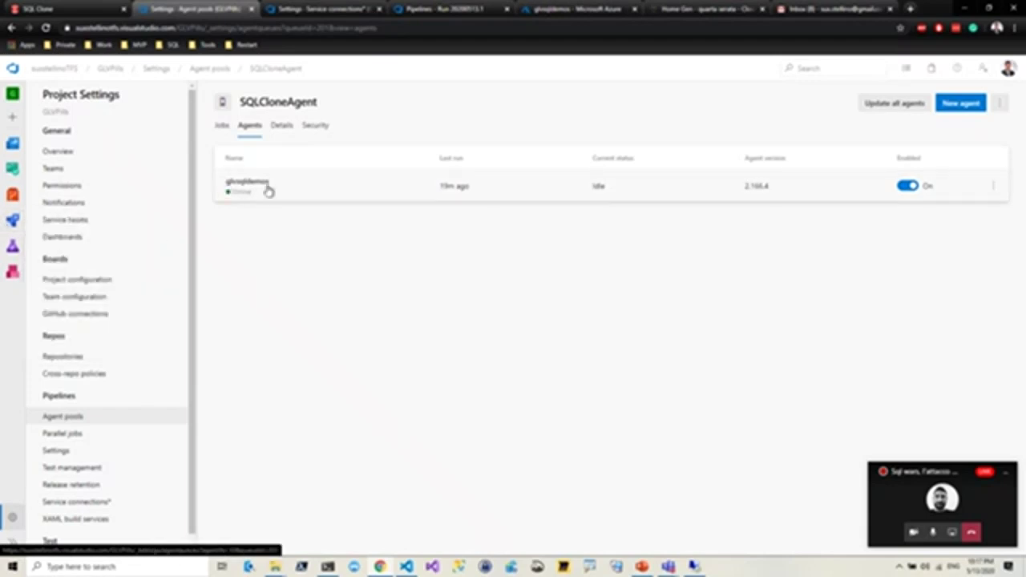
left_click(349, 9)
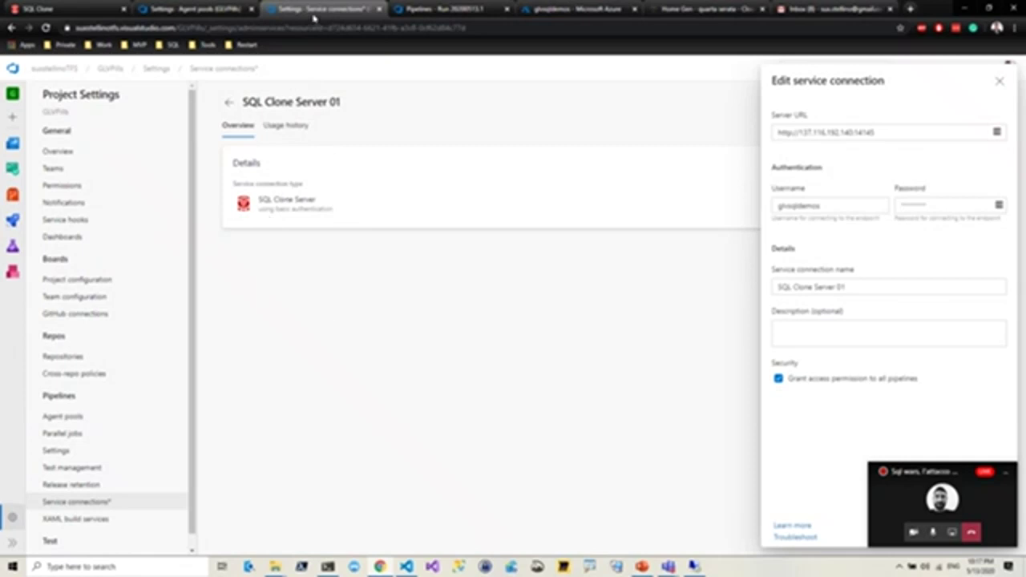
left_click_drag(799, 133, 892, 129)
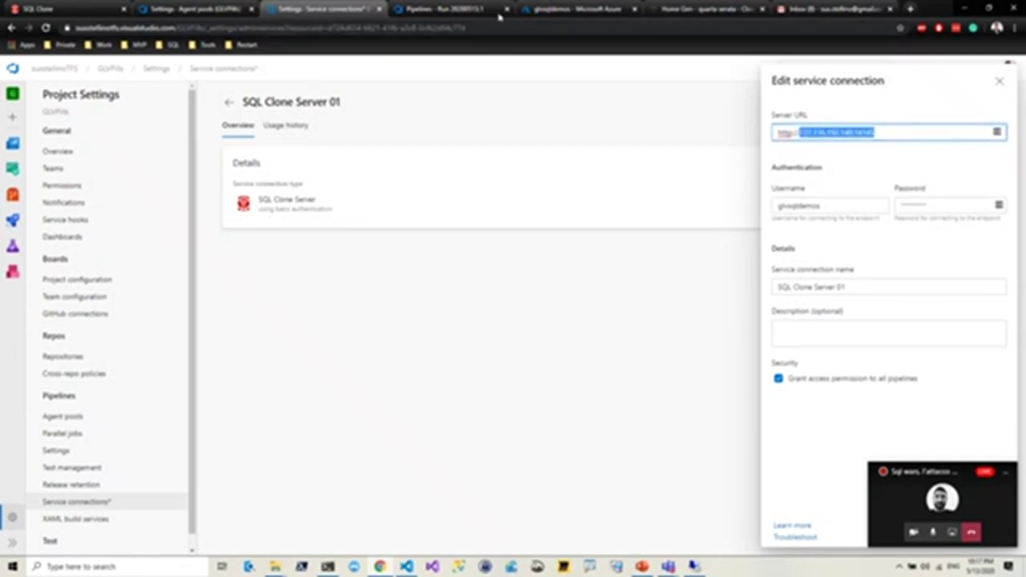
left_click(570, 16)
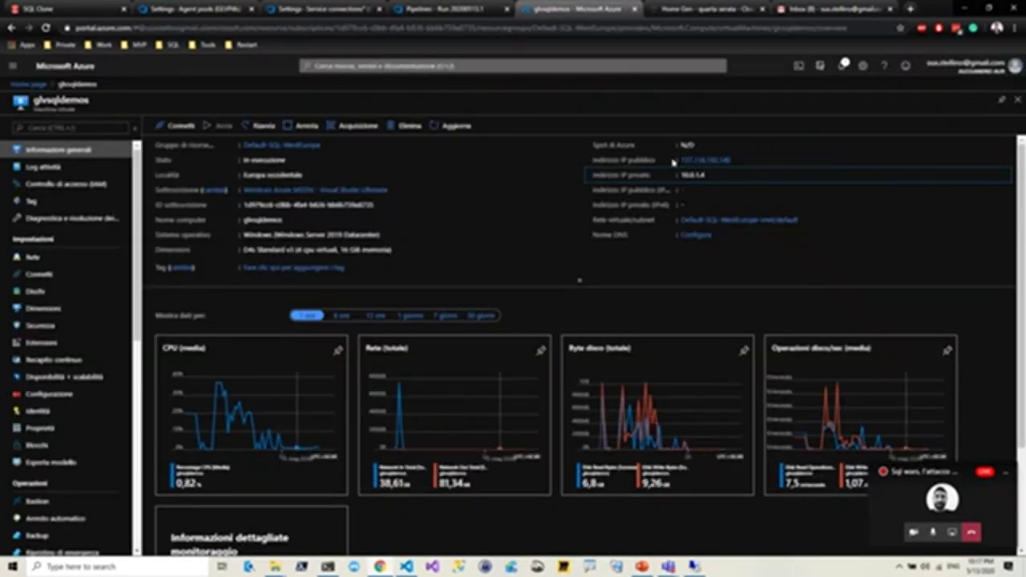
left_click(313, 9)
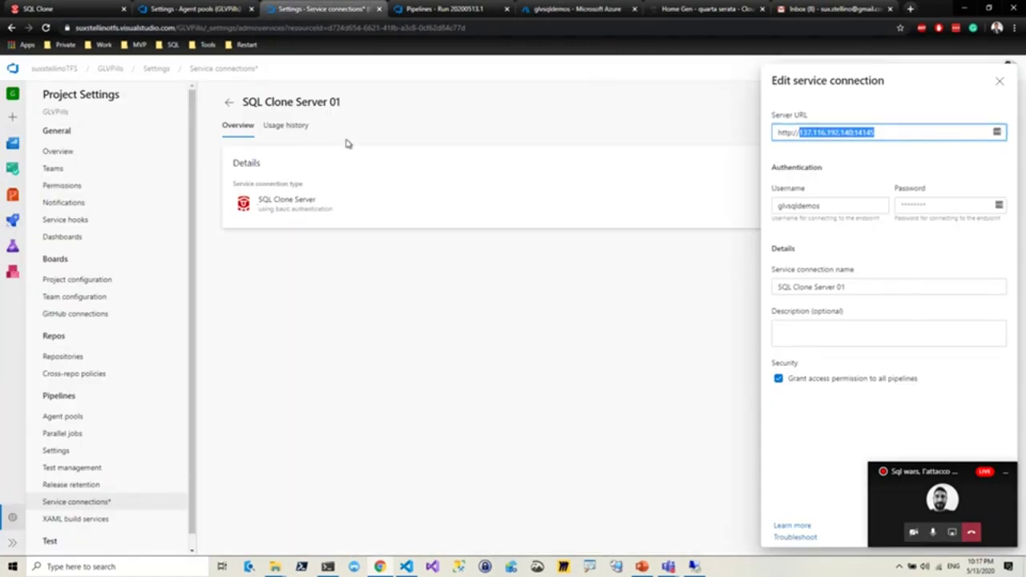
- Open the SqlCloneDemos - Clones pipeline for editing from its 20200513.1 run and examine the clone-db.ps1 task in the YAML
left_click(425, 12)
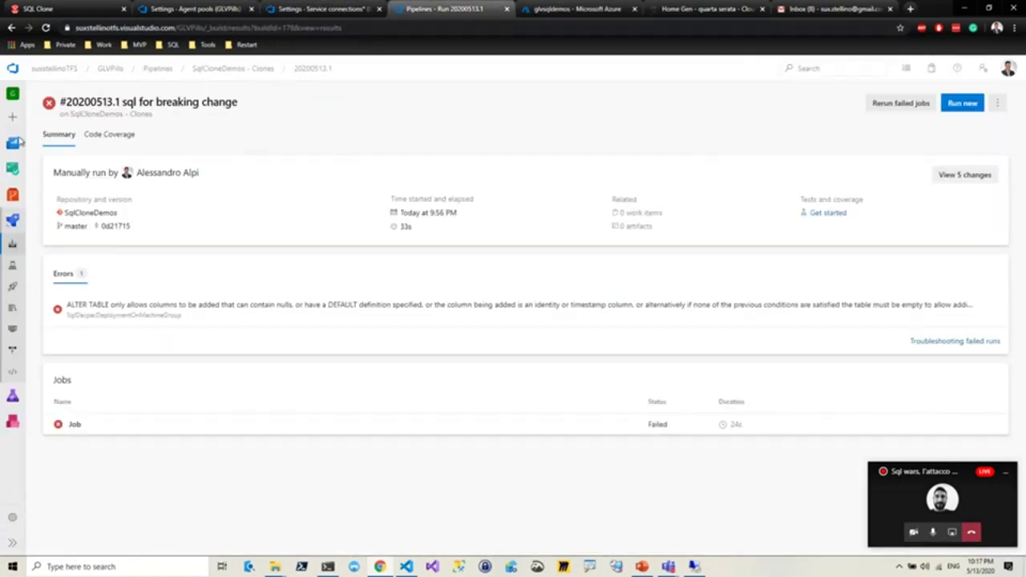
left_click(997, 103)
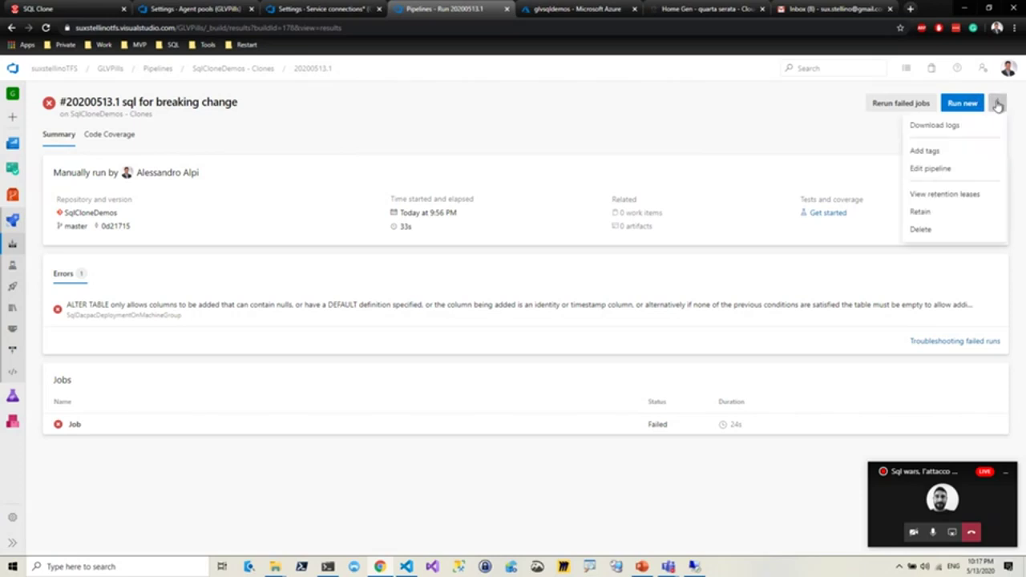
left_click(927, 176)
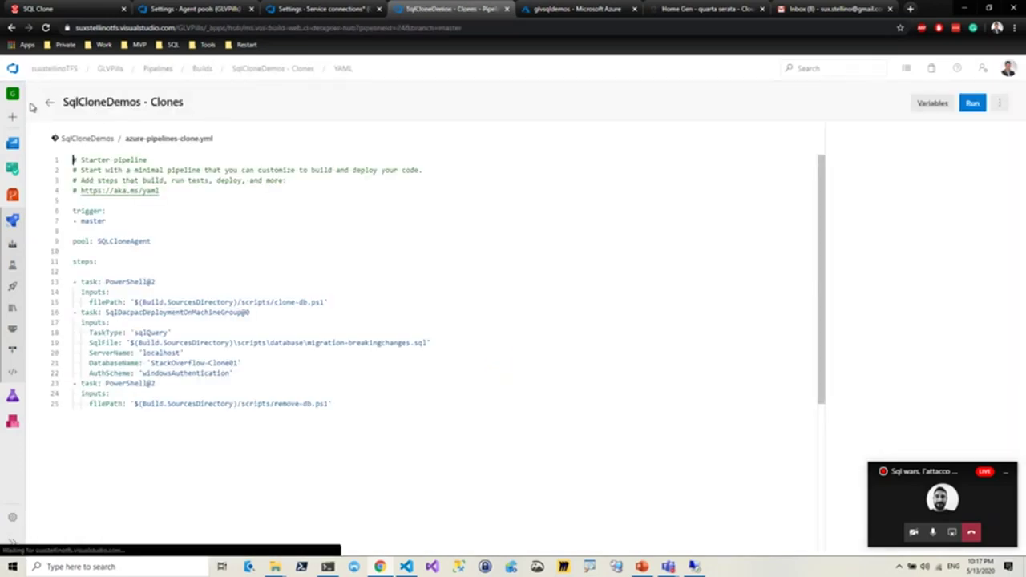
left_click(328, 256)
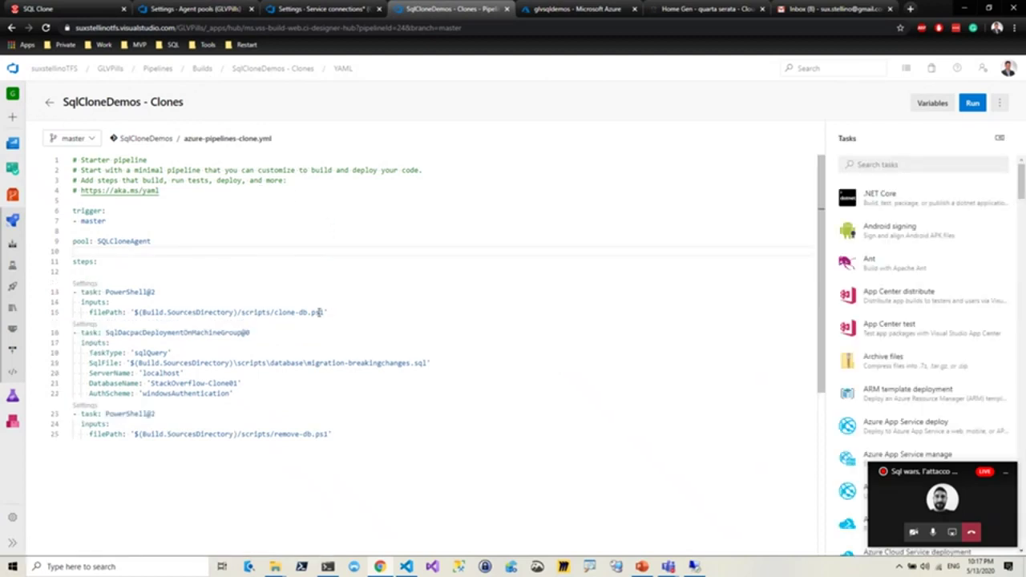
double_click(284, 312)
left_click(441, 301)
- Go back to the list of recently run pipelines and open the files of the SqlCloneDemos repository
left_click(205, 67)
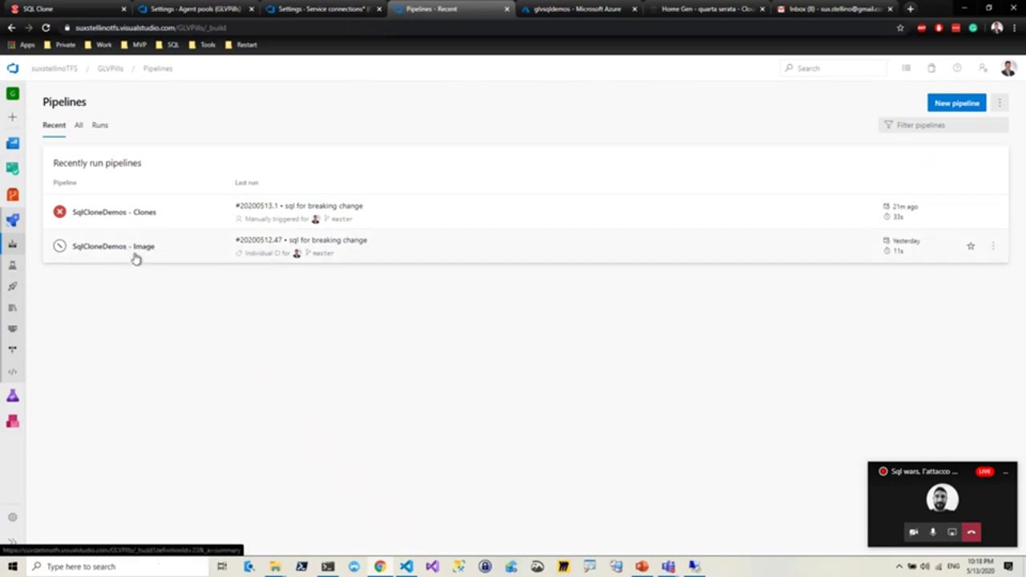
left_click(158, 201)
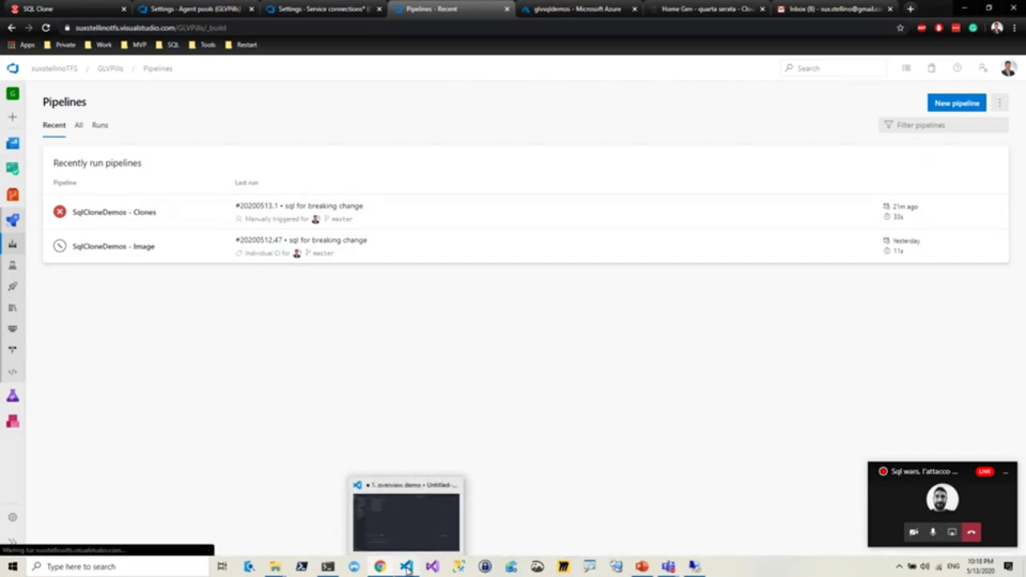
mouse_move(12, 195)
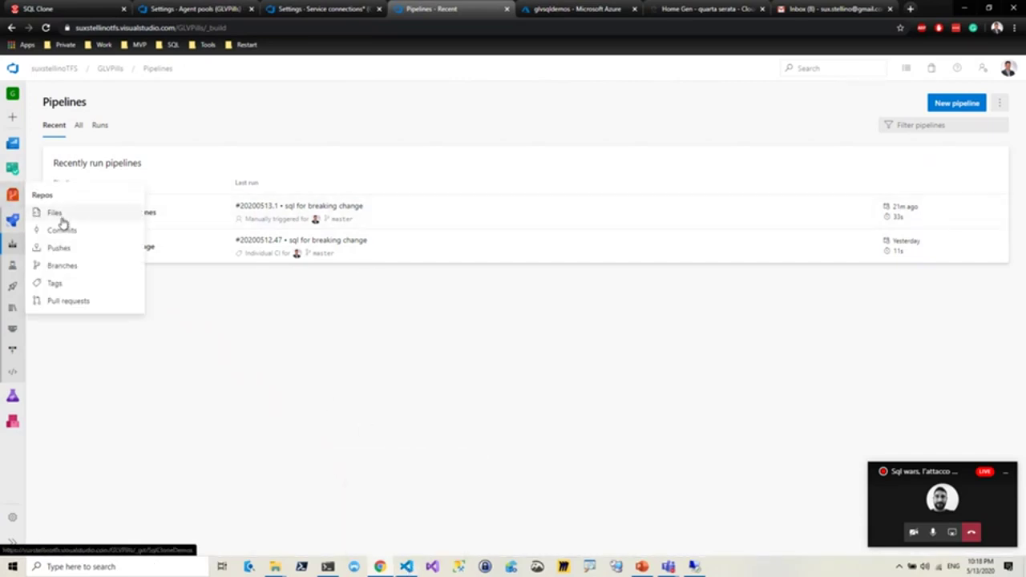
left_click(61, 213)
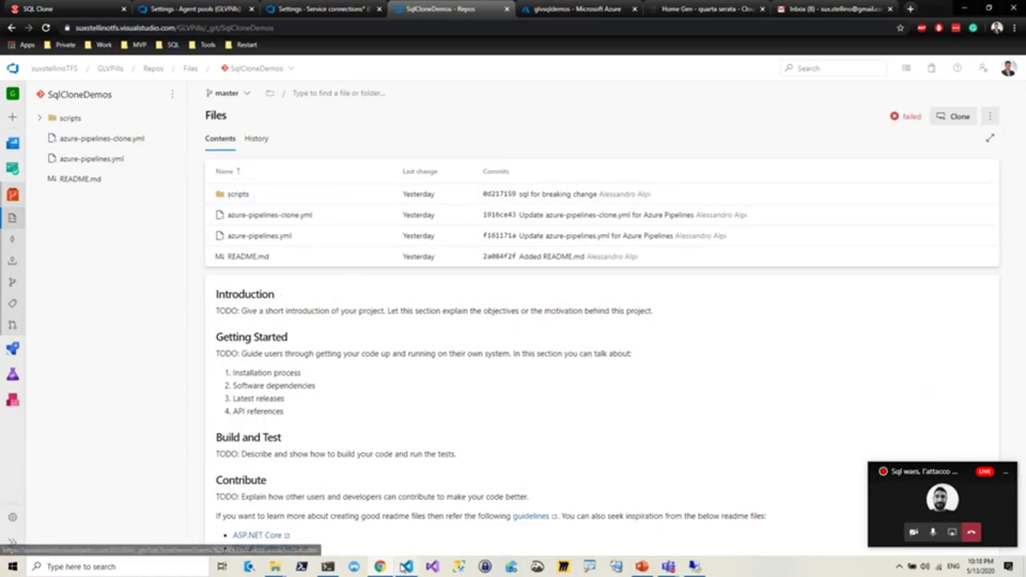
- Switch to Visual Studio Code and examine the server connection, existing-clone removal and clone creation commands in clone-db.ps1
key("alt+Tab")
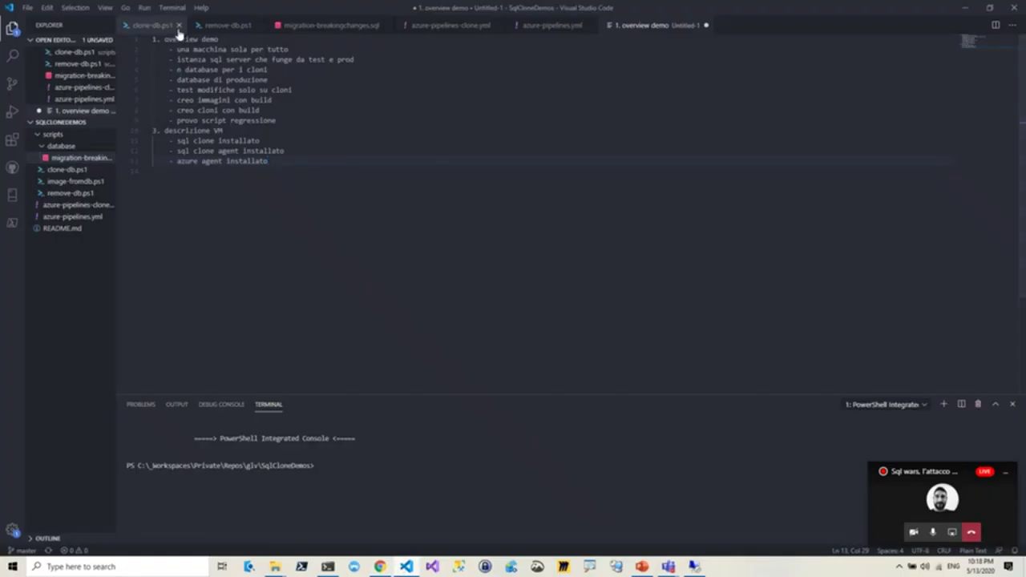
left_click(154, 25)
key("ctrl+a")
left_click(392, 100)
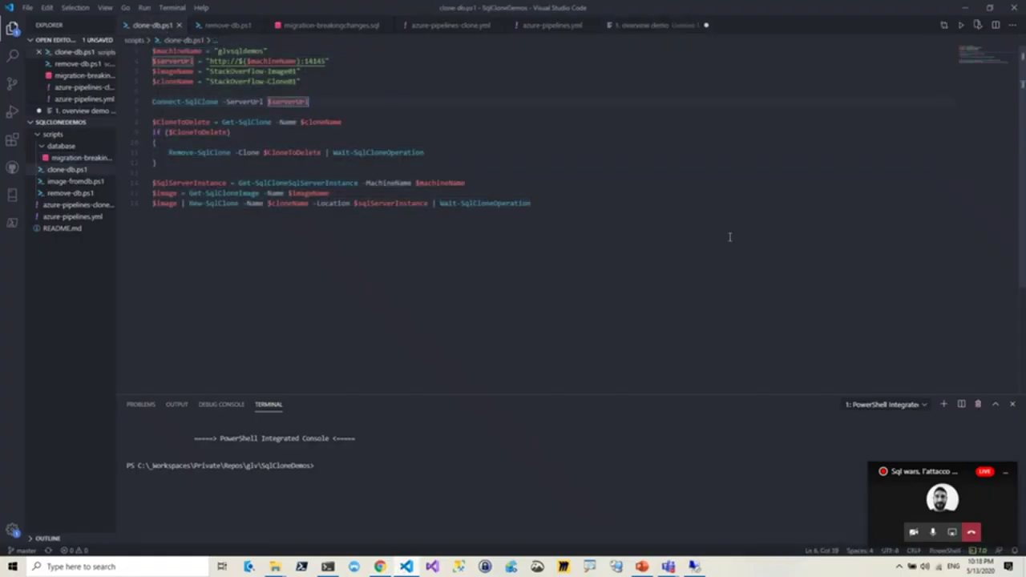
left_click(815, 227)
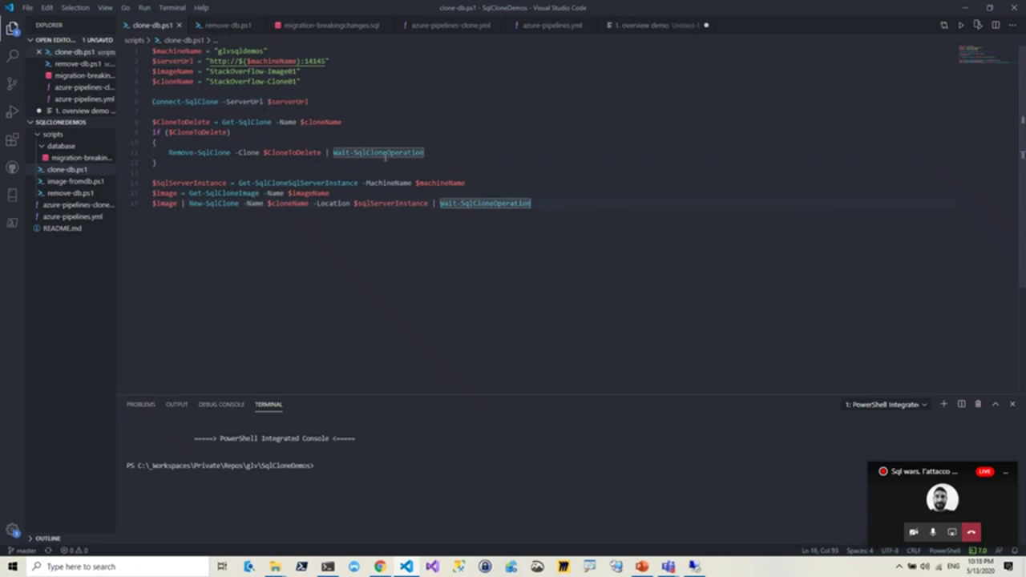
left_click(397, 103)
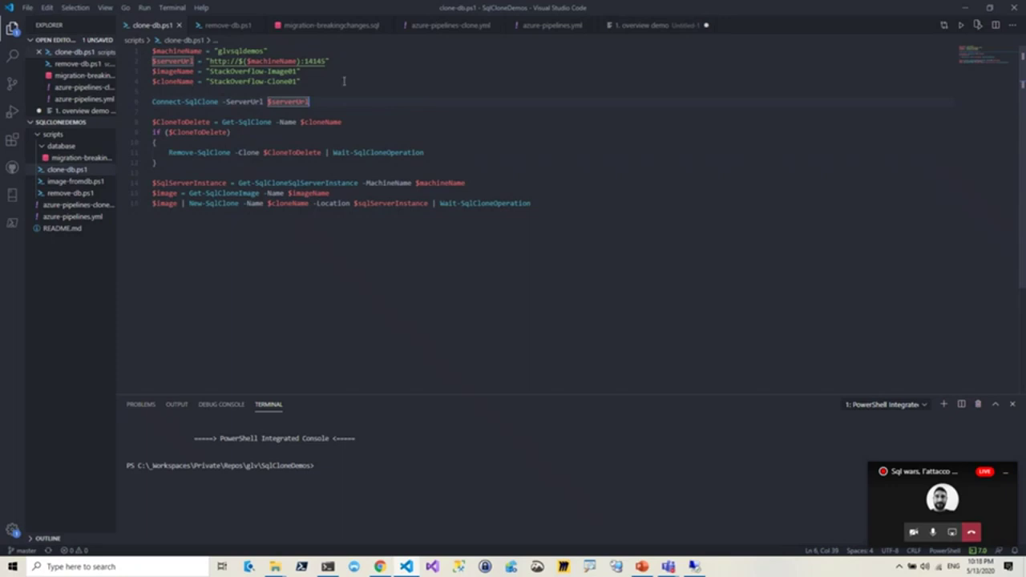
left_click_drag(341, 126, 386, 109)
left_click(448, 112)
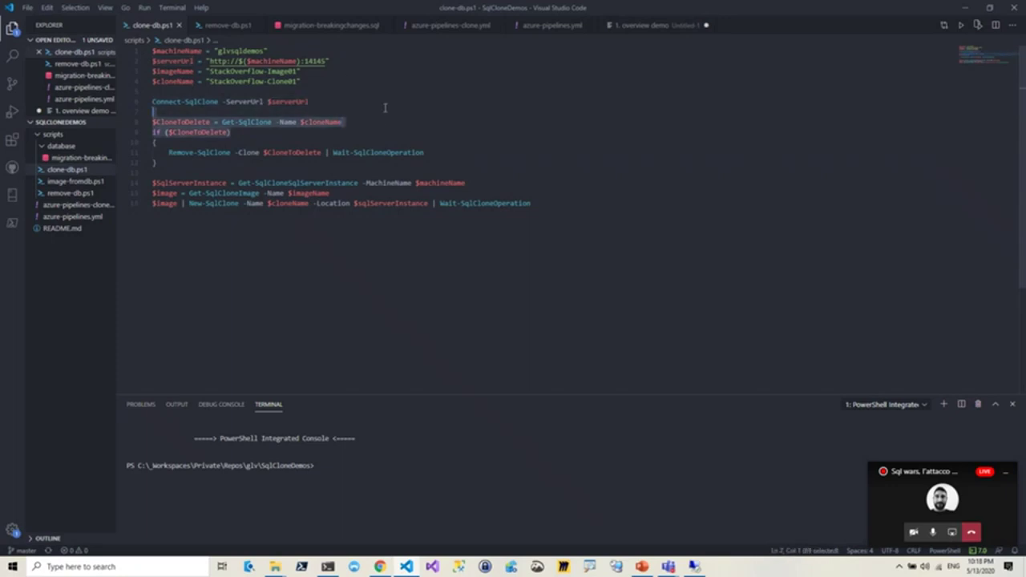
left_click(347, 119)
left_click_drag(466, 156, 470, 133)
left_click(471, 133)
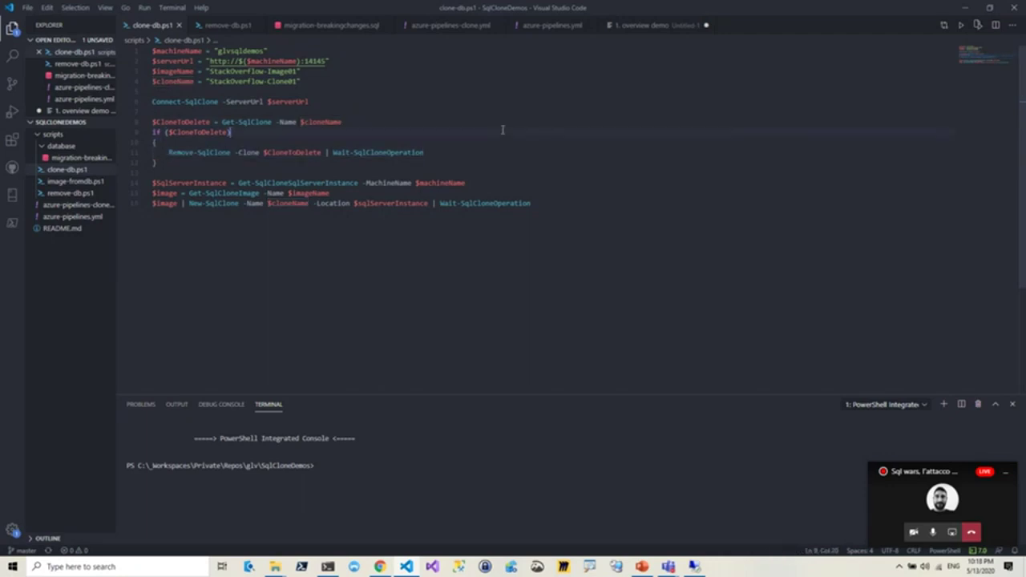
- Compare the clone removal block in remove-db.ps1 with the same block in clone-db.ps1
left_click(224, 27)
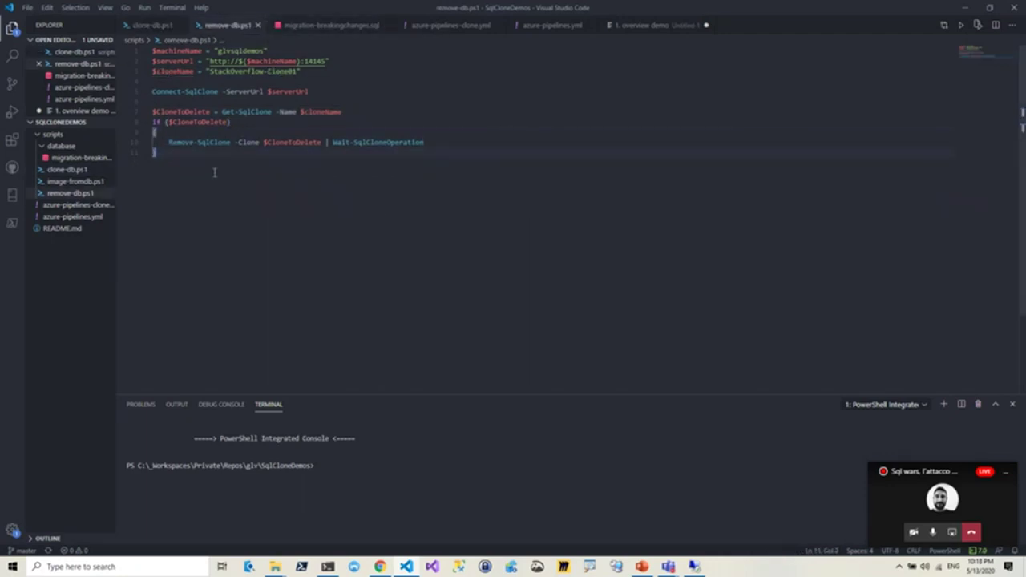
left_click(135, 33)
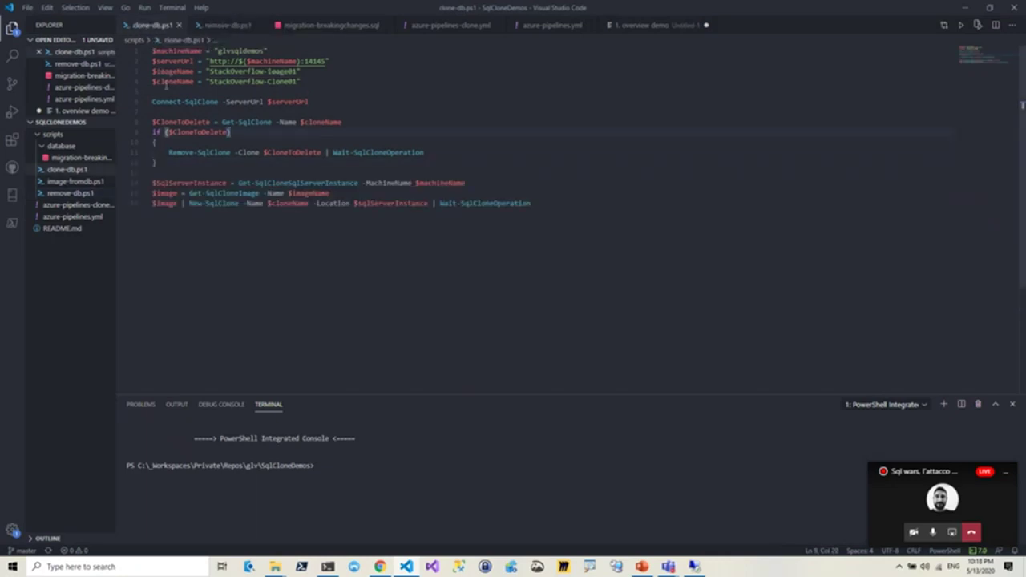
left_click_drag(162, 164, 146, 113)
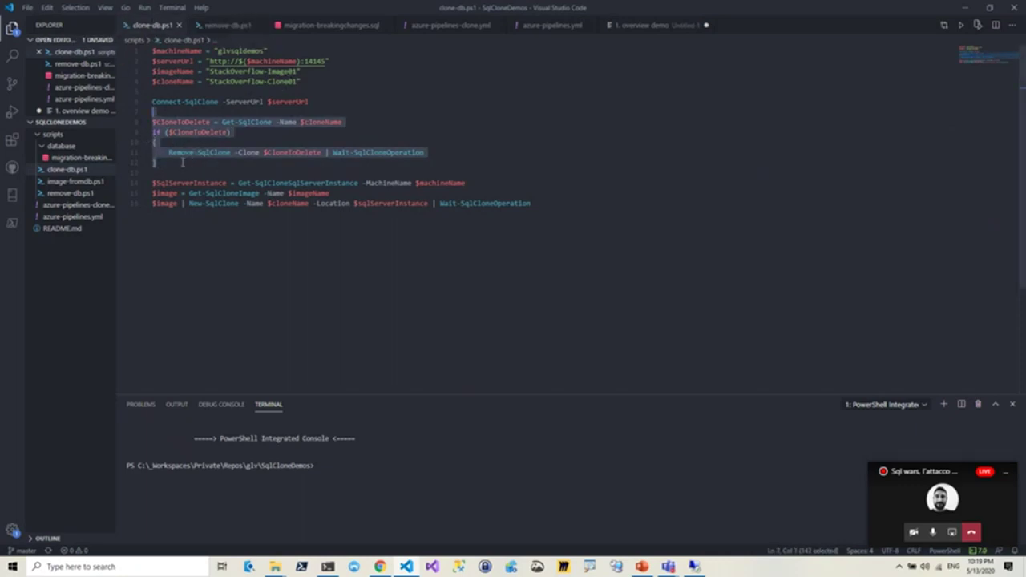
left_click(218, 26)
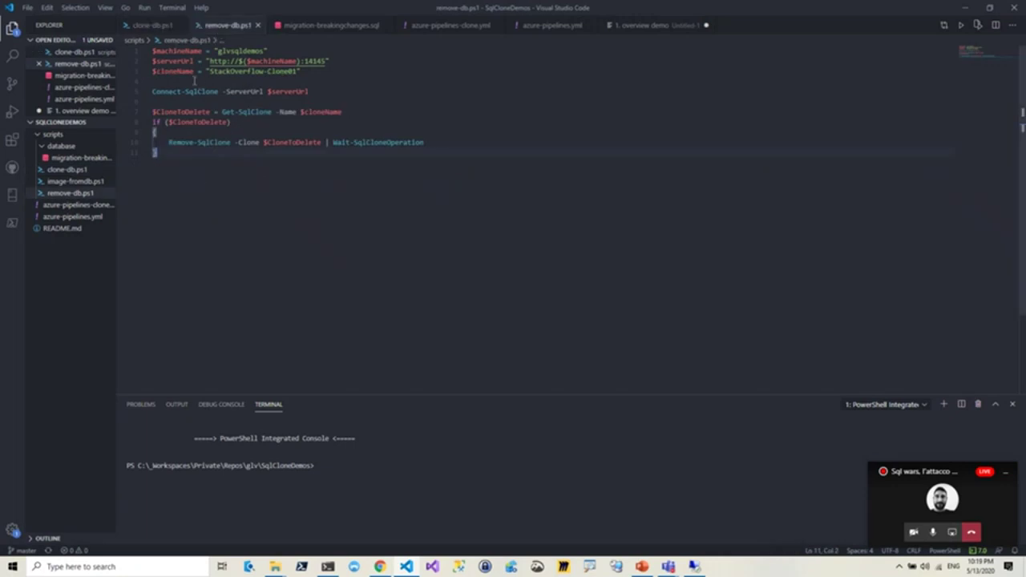
left_click_drag(180, 157, 151, 107)
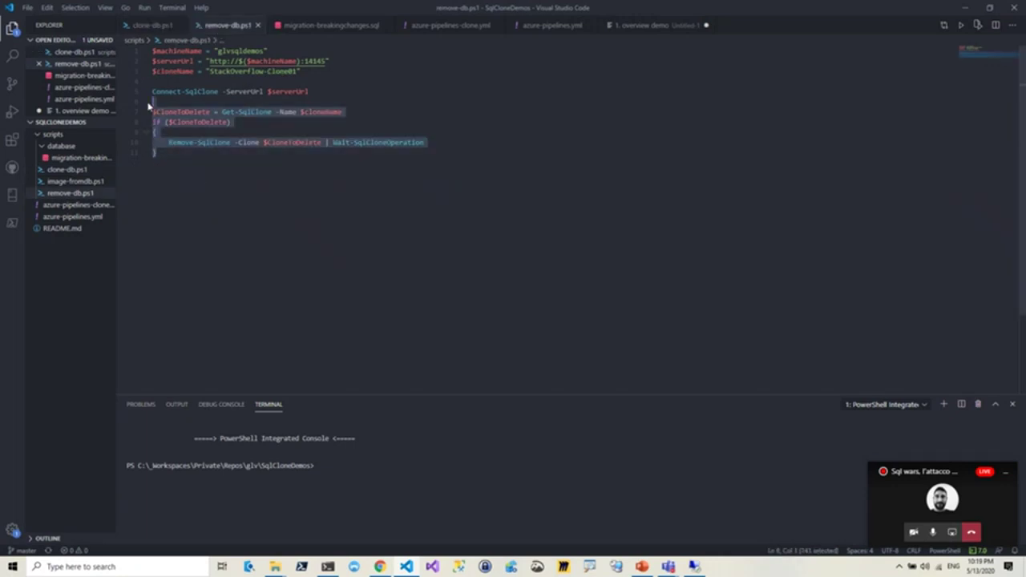
left_click(257, 198)
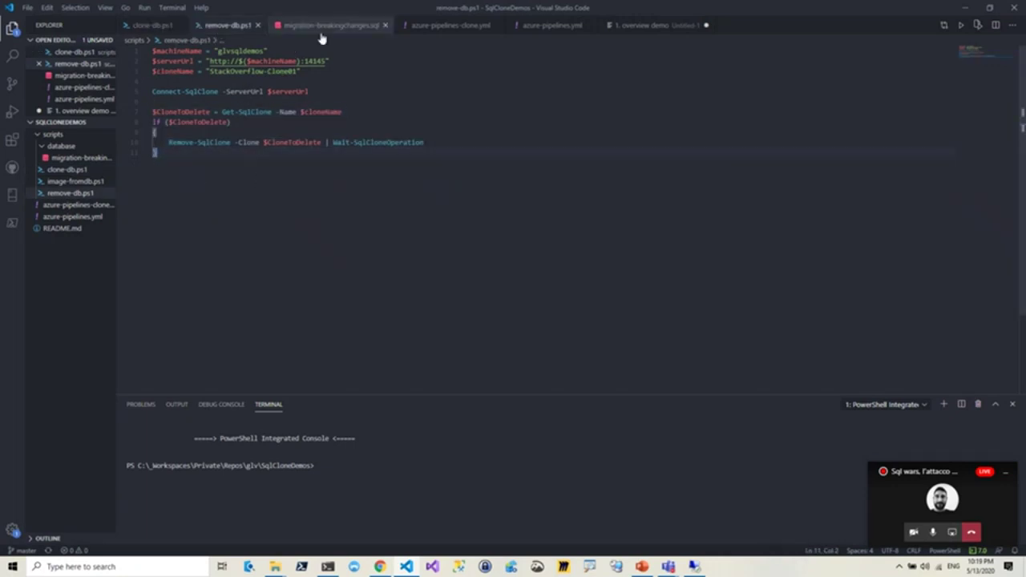
- Examine the clone-db.ps1, migration-breakingchanges.sql and remove-db.ps1 tasks one by one in azure-pipelines-clone.yml
left_click(468, 27)
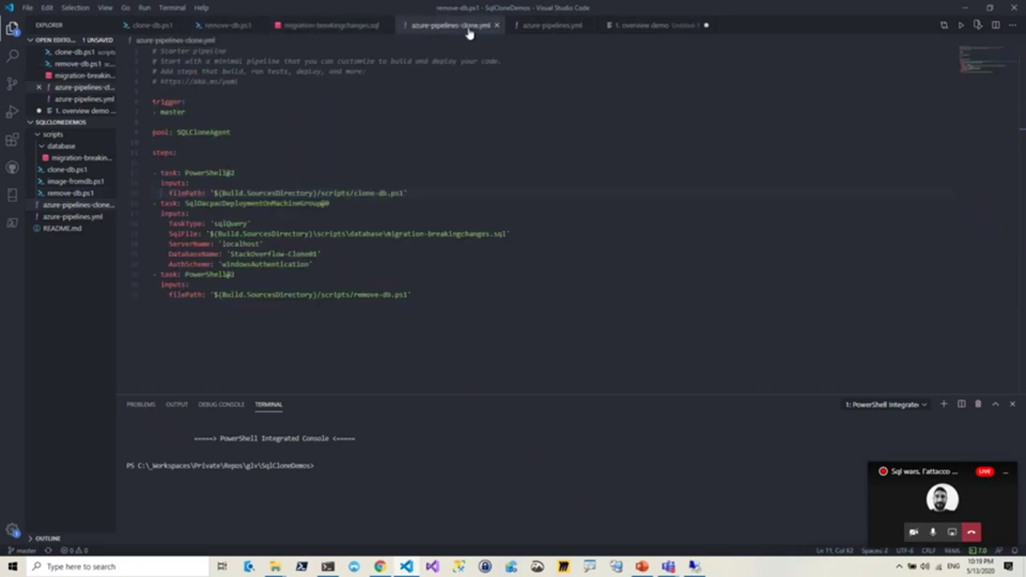
left_click(289, 121)
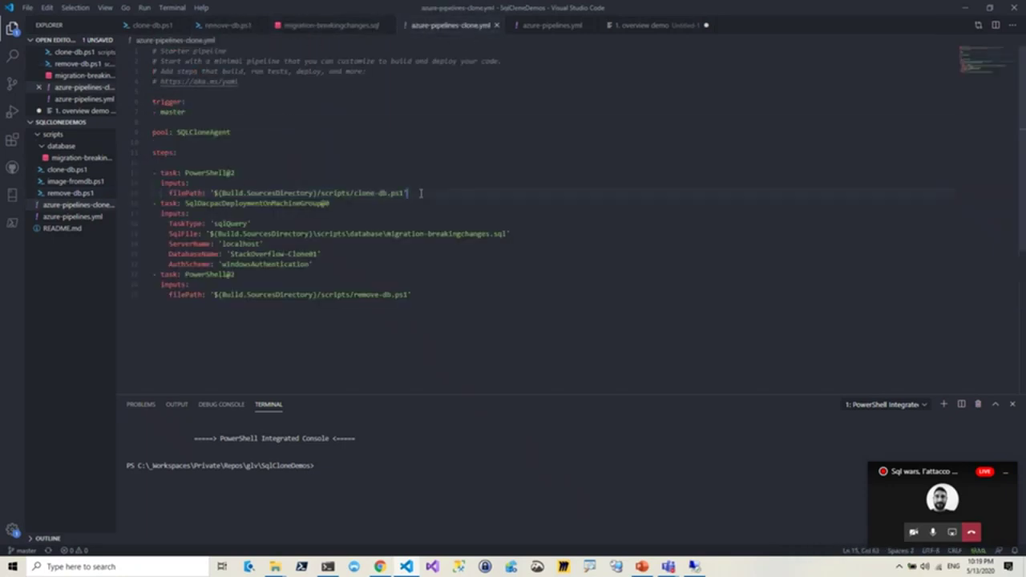
left_click_drag(421, 193, 420, 163)
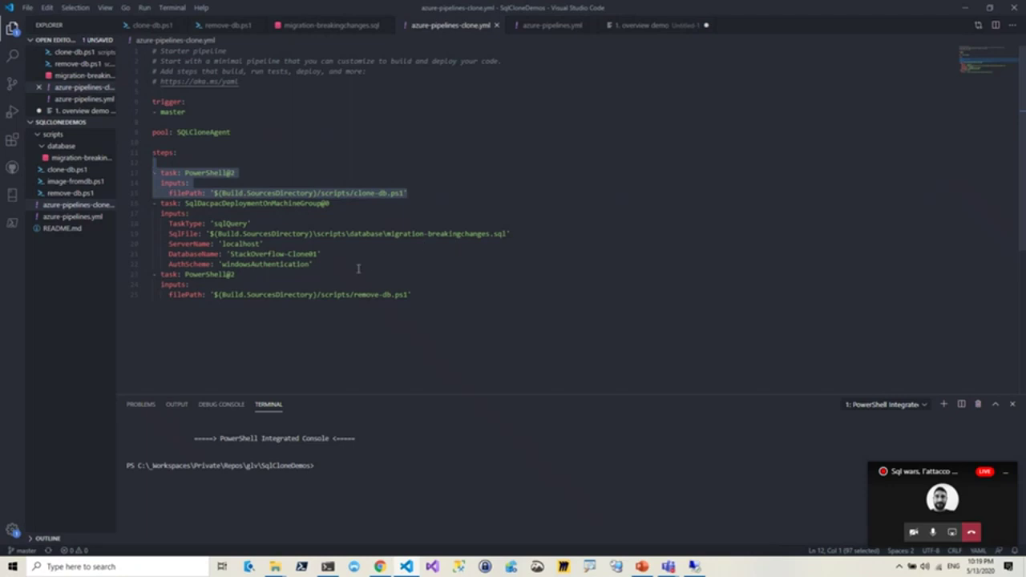
left_click_drag(349, 264, 467, 191)
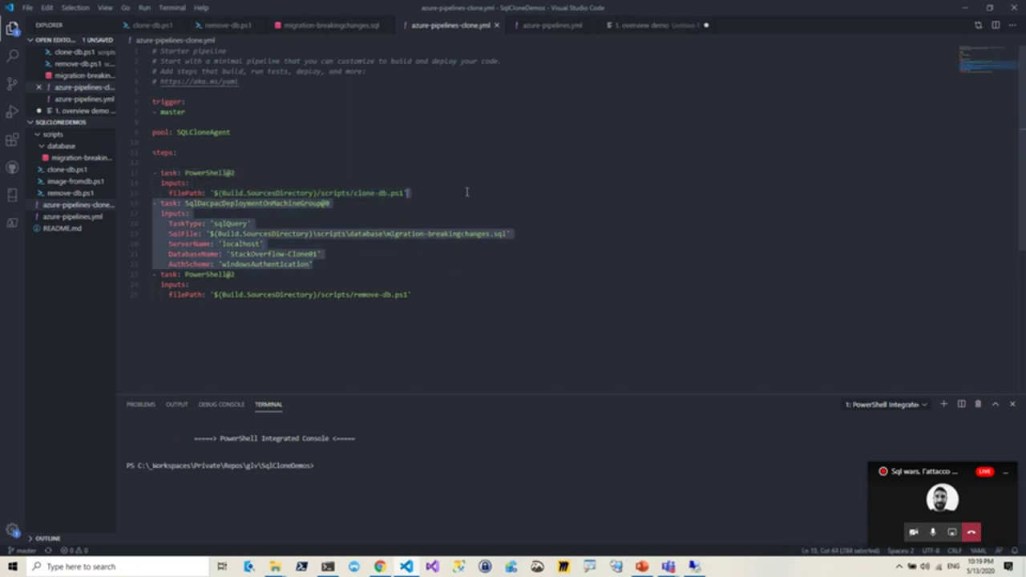
left_click_drag(451, 293, 457, 262)
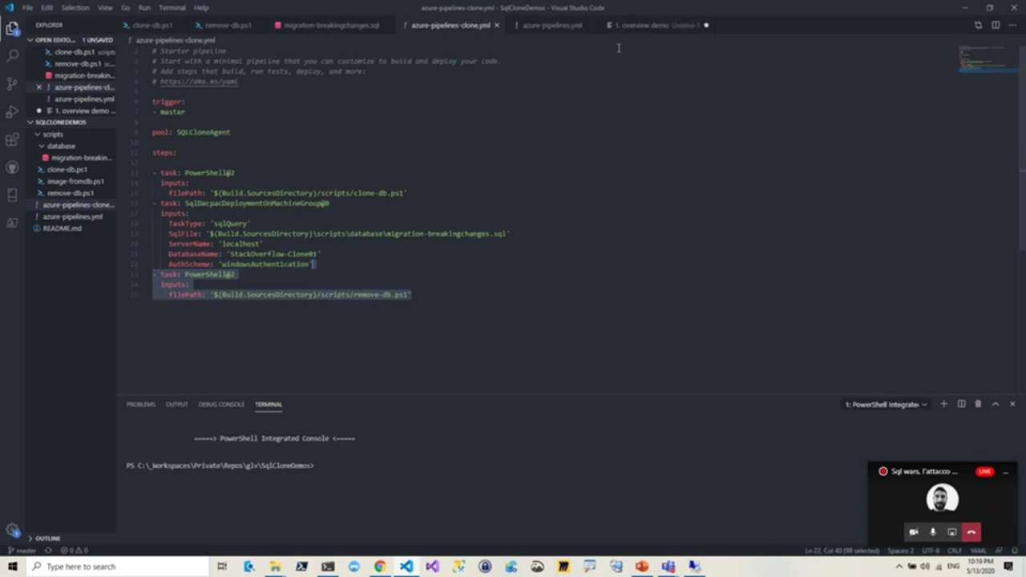
- Open migration-breakingchanges.sql and highlight the NOT NULL constraint of NewColumn in the ALTER TABLE statement
left_click(307, 25)
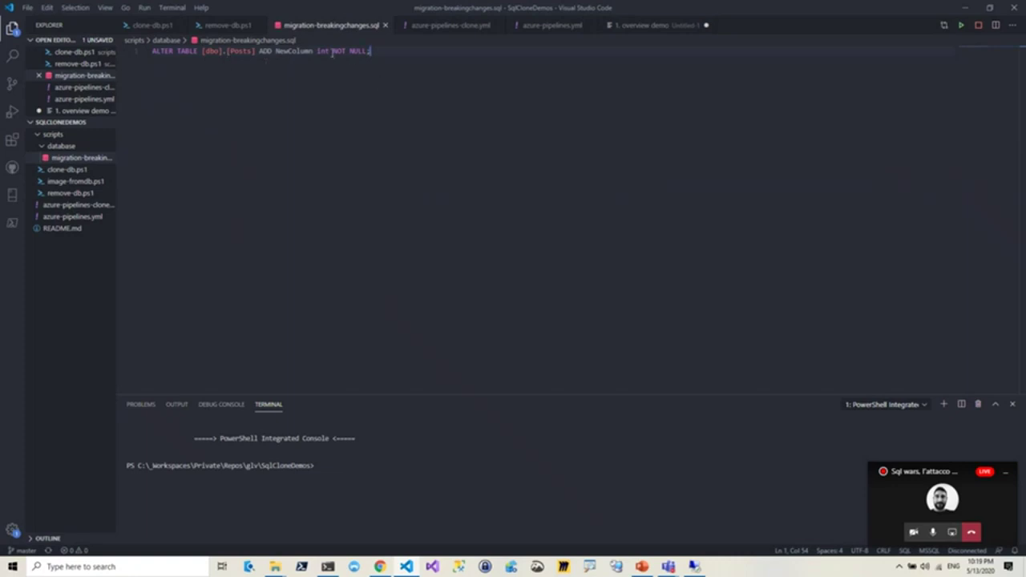
left_click_drag(333, 52, 368, 51)
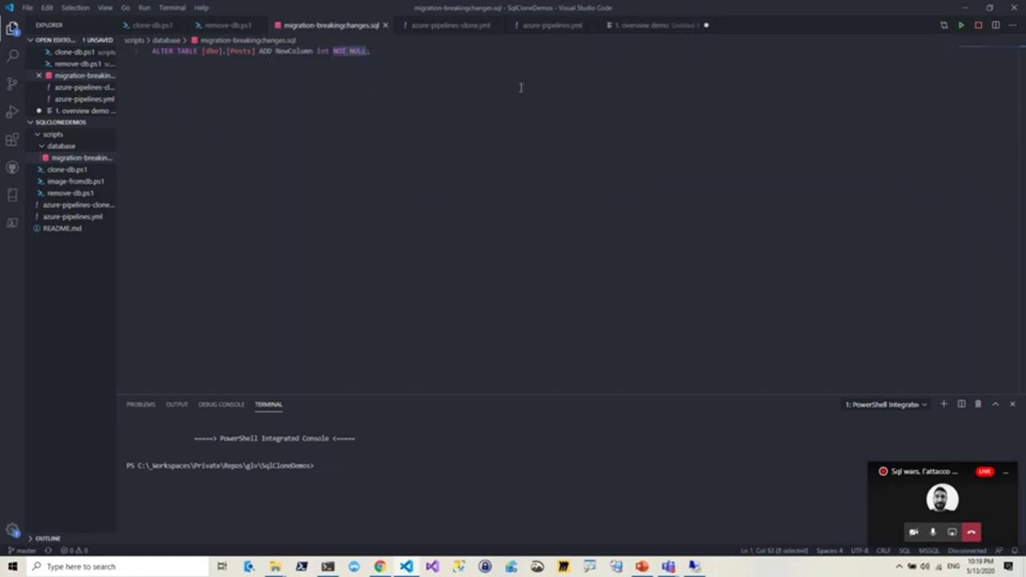